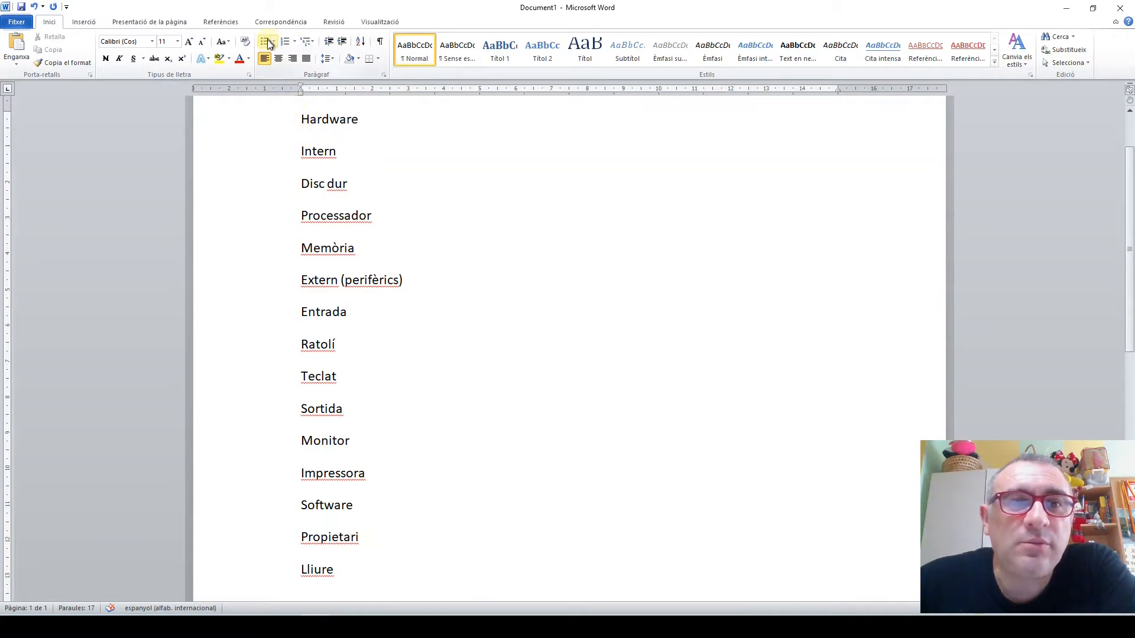
- Format the lines from Hardware to Impressora as a bulleted list with the default round bullet
drag(301, 119, 375, 472)
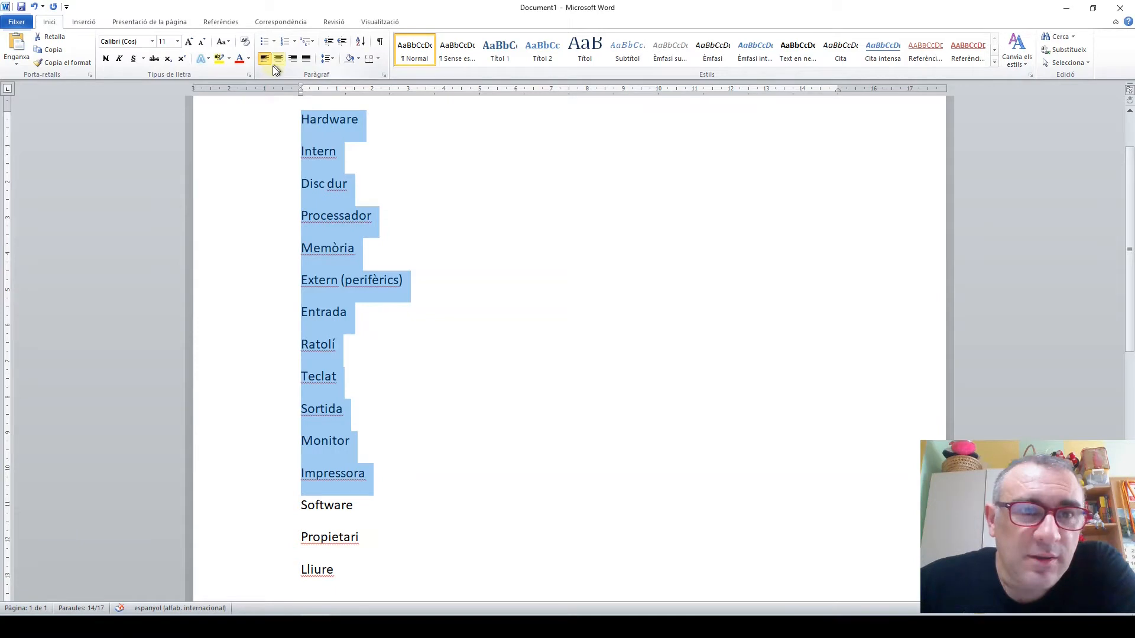
click(264, 43)
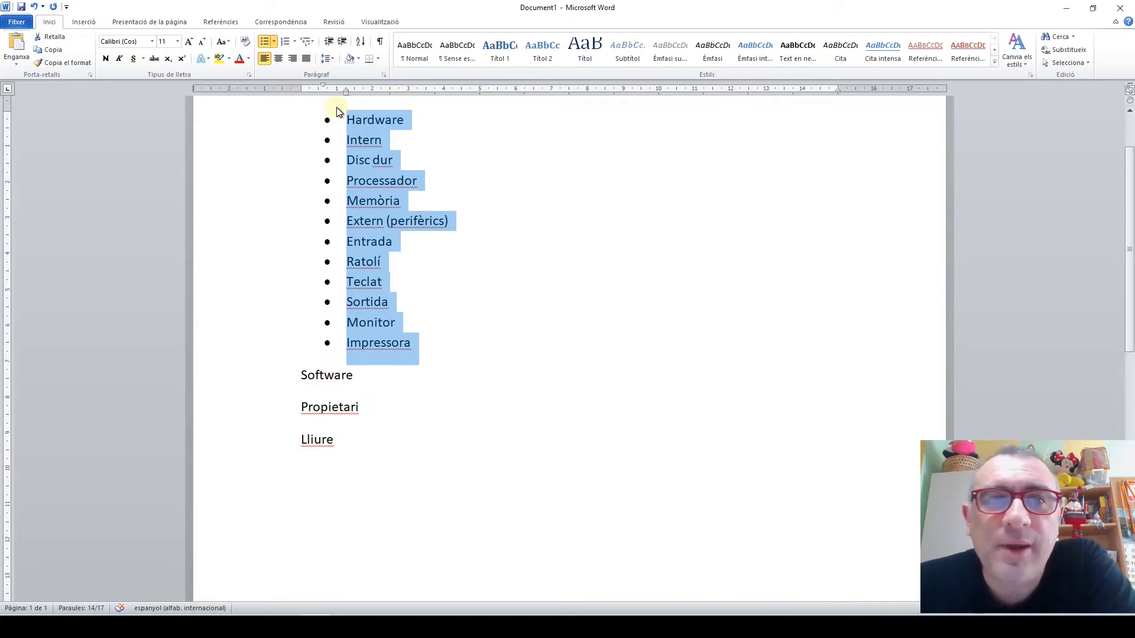
- Start defining a new bullet for the selected list and open its symbol selection
click(274, 41)
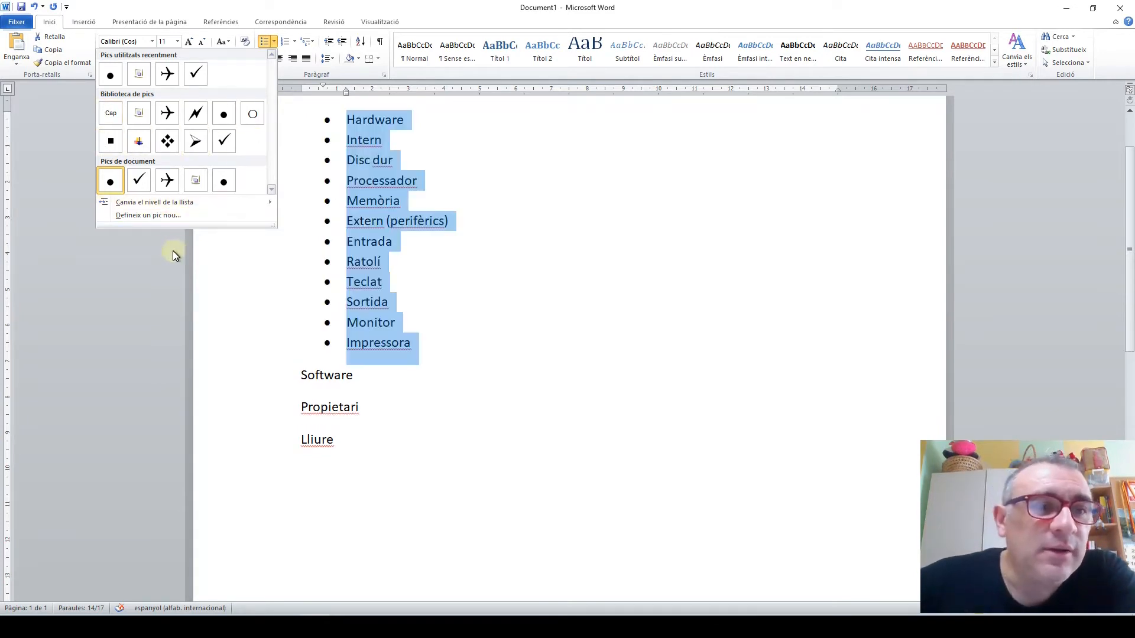
click(157, 216)
drag(446, 161, 520, 149)
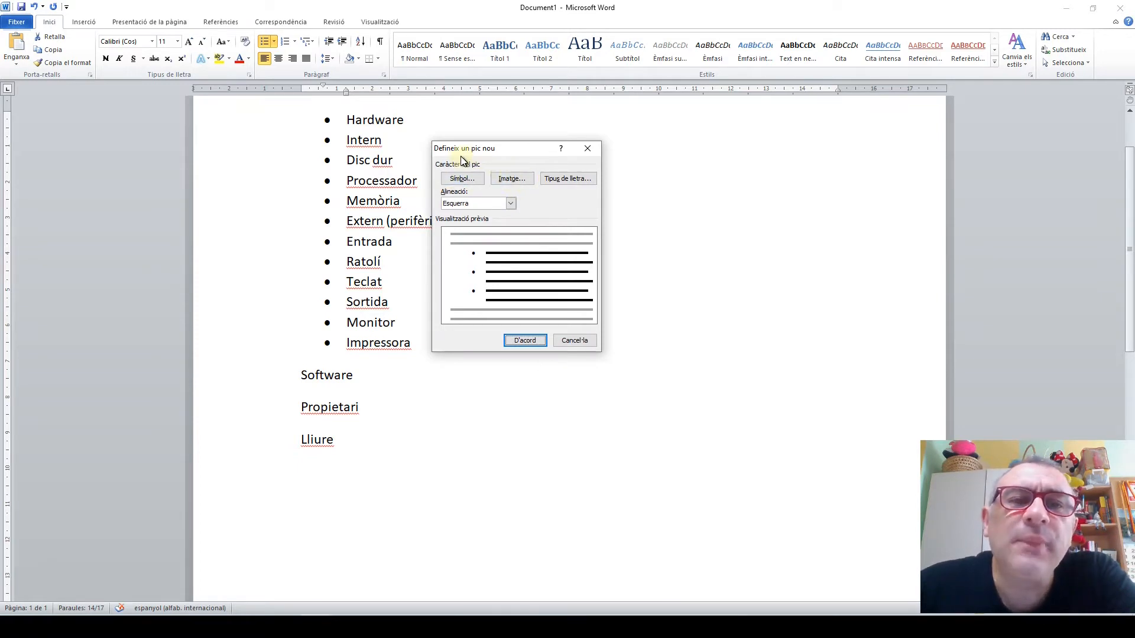
click(470, 179)
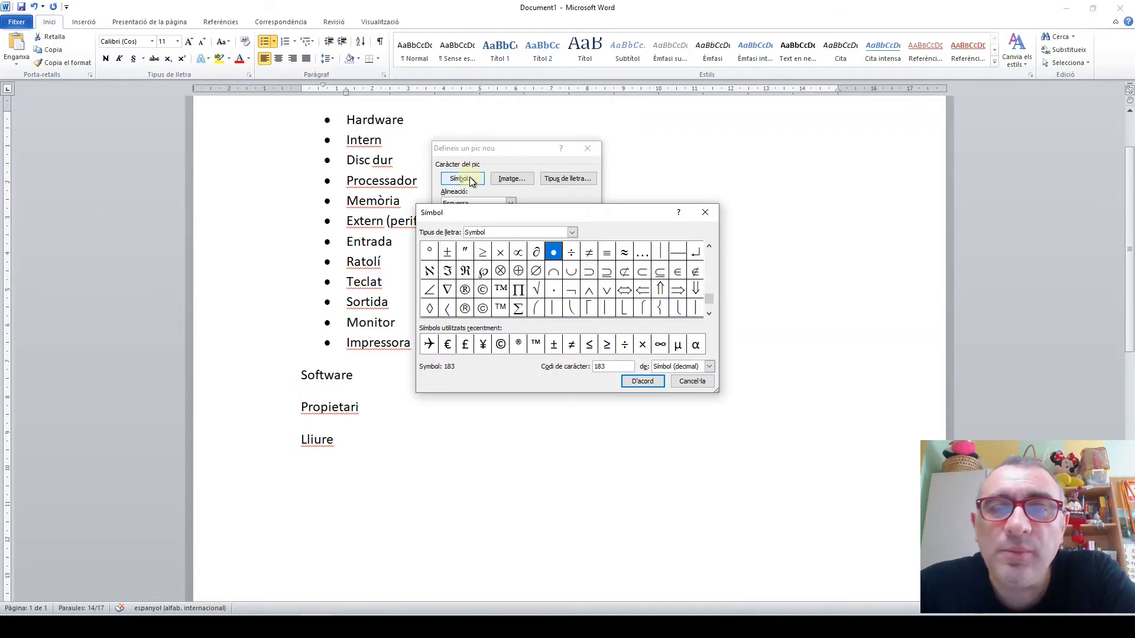
drag(615, 212, 634, 200)
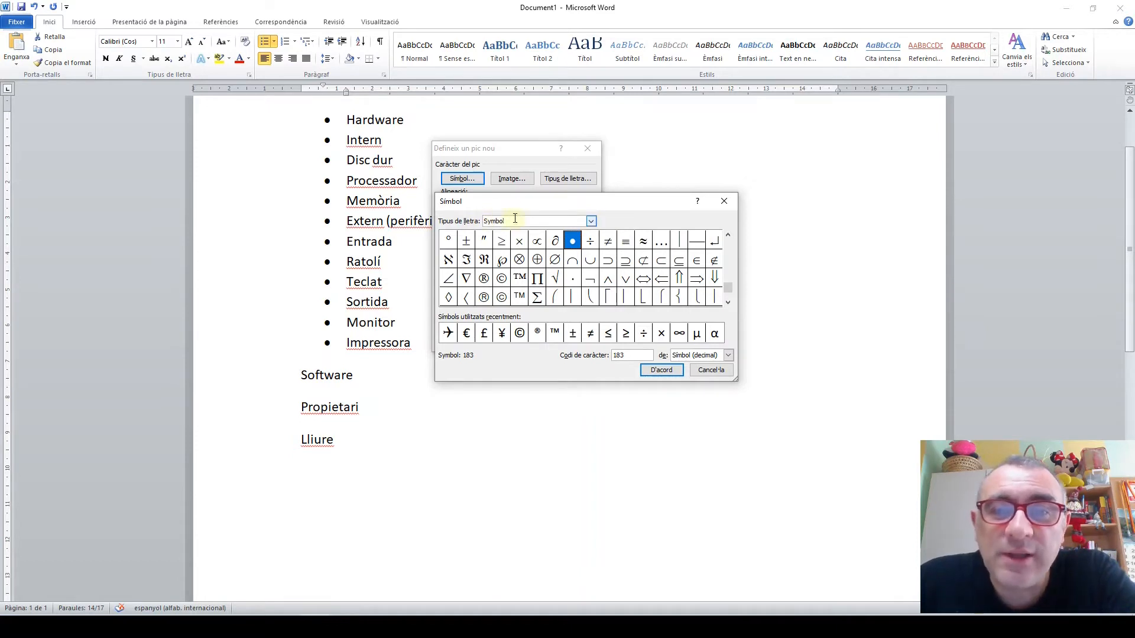
- Look through the characters of the Symbol font for a possible bullet
drag(732, 263, 733, 238)
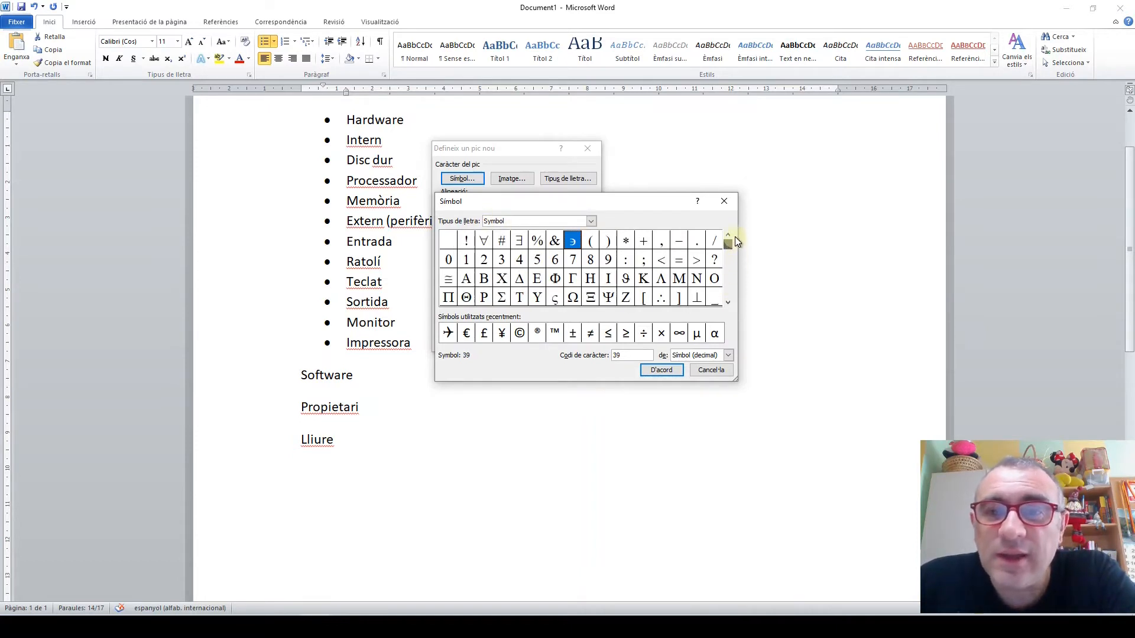
click(729, 302)
click(728, 301)
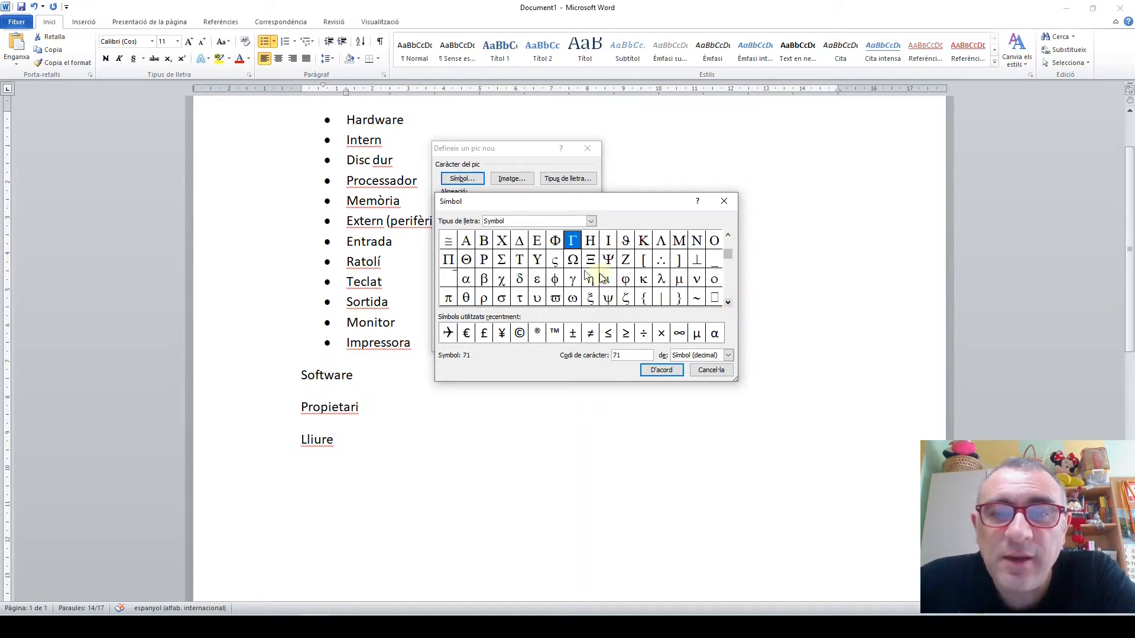
click(727, 303)
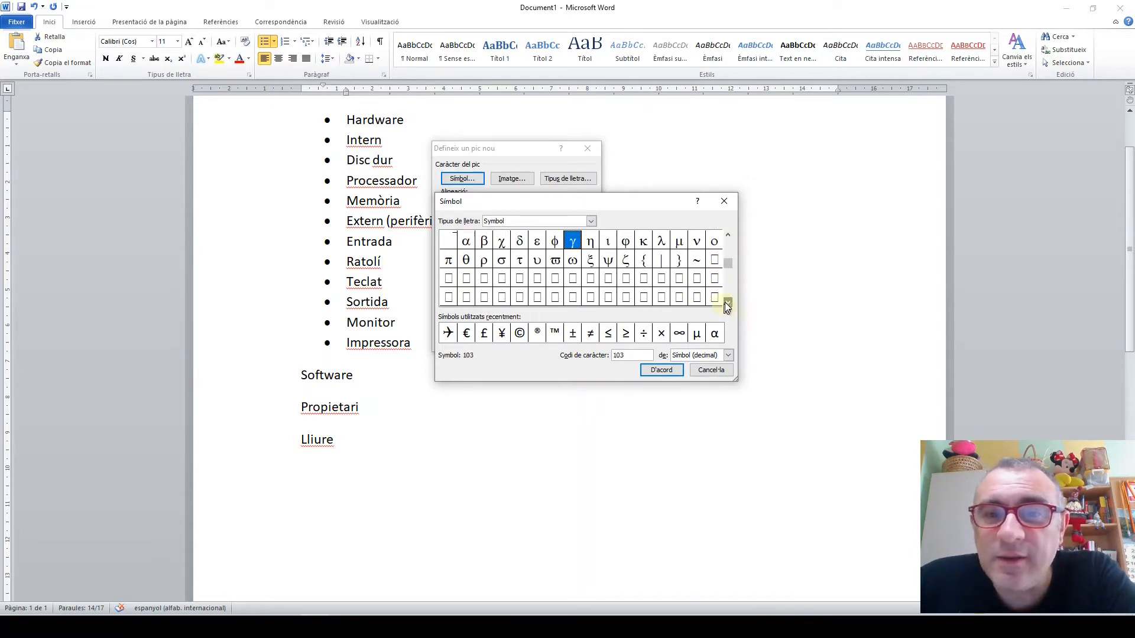
click(727, 303)
click(727, 302)
click(727, 304)
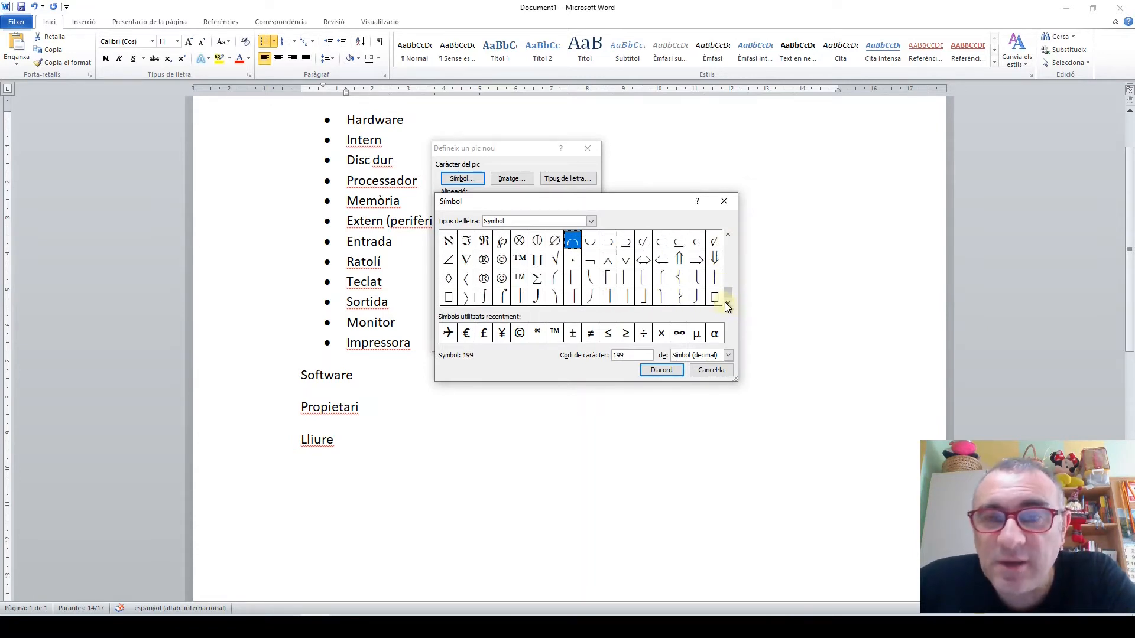
- Set the font of the symbol selection to Wingdings
click(591, 222)
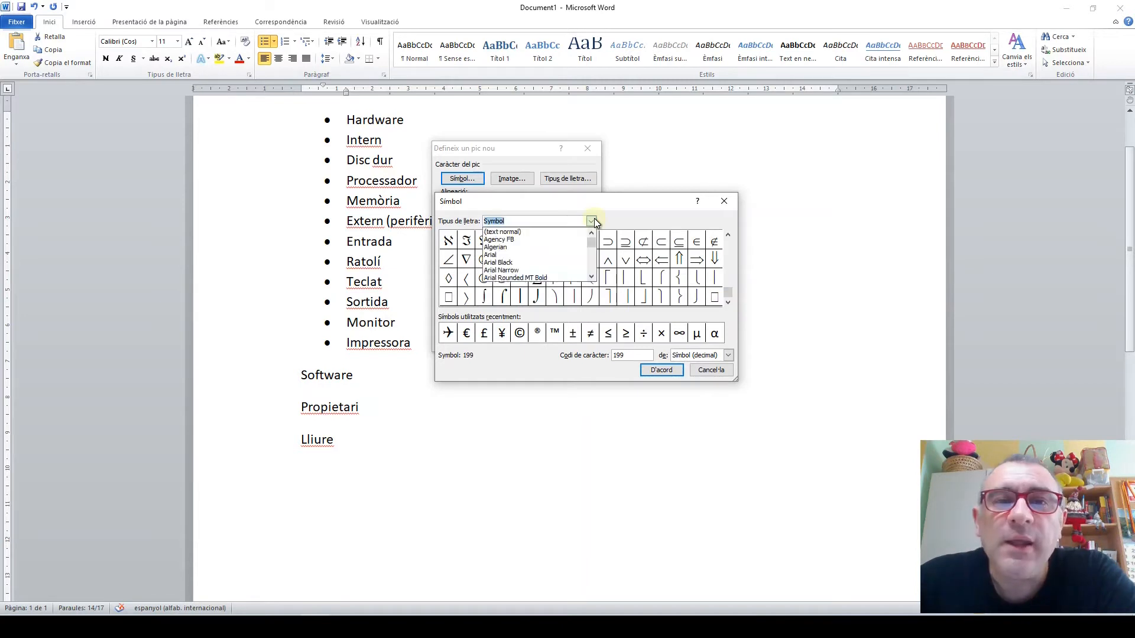
click(591, 278)
click(591, 278)
click(591, 278)
click(591, 278)
click(591, 278)
click(592, 277)
click(591, 278)
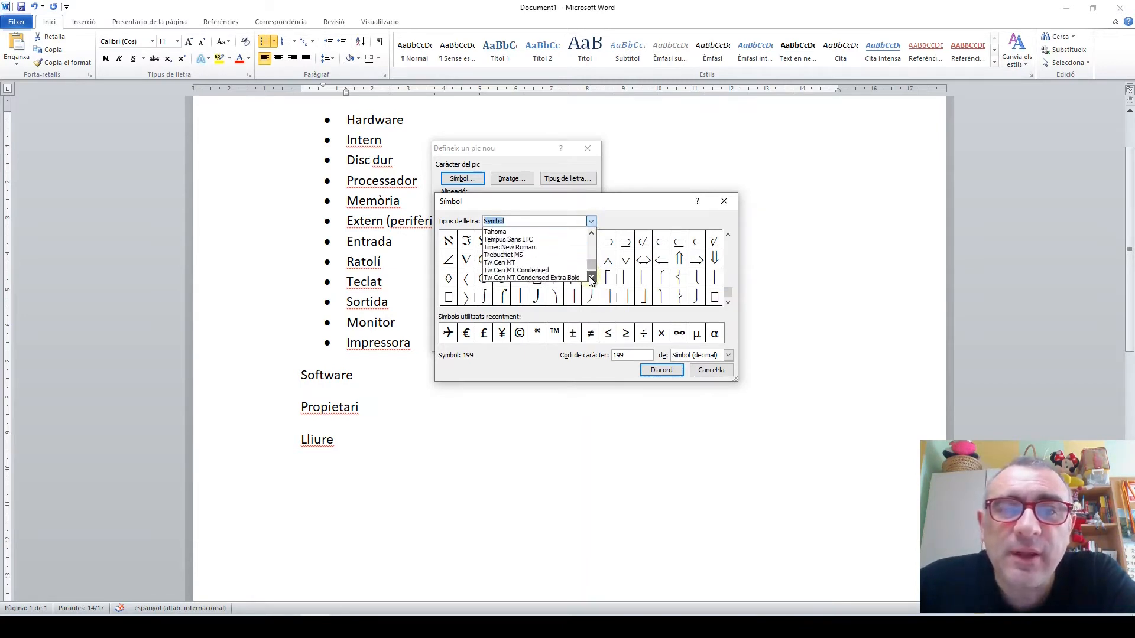
click(591, 278)
click(591, 278)
click(591, 278)
click(591, 278)
click(591, 278)
click(592, 278)
click(591, 278)
click(591, 277)
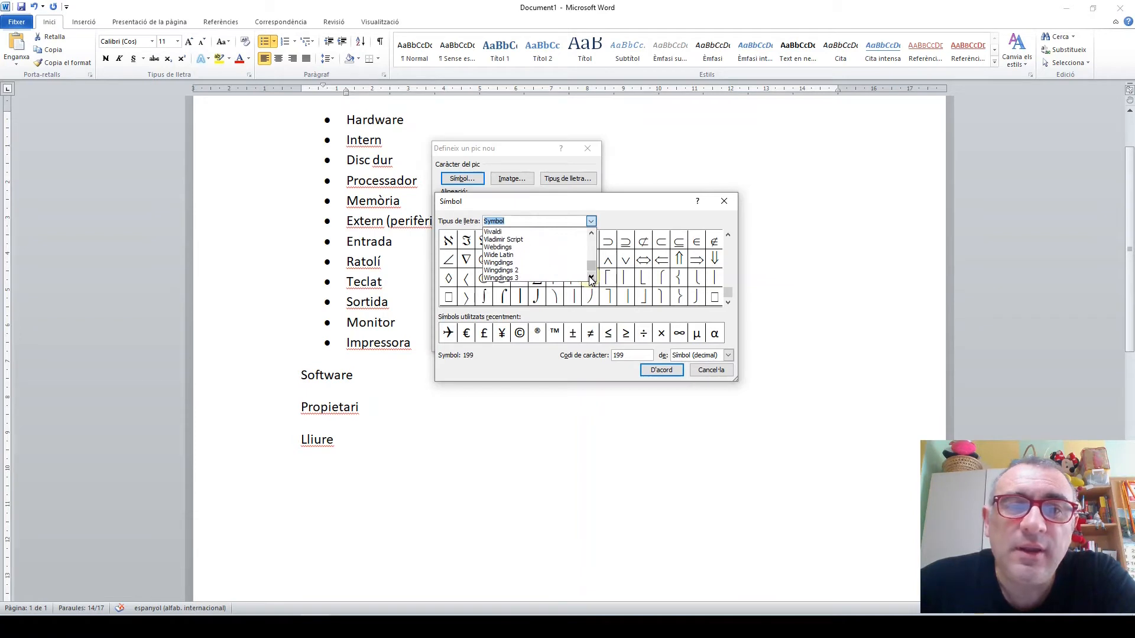
click(512, 264)
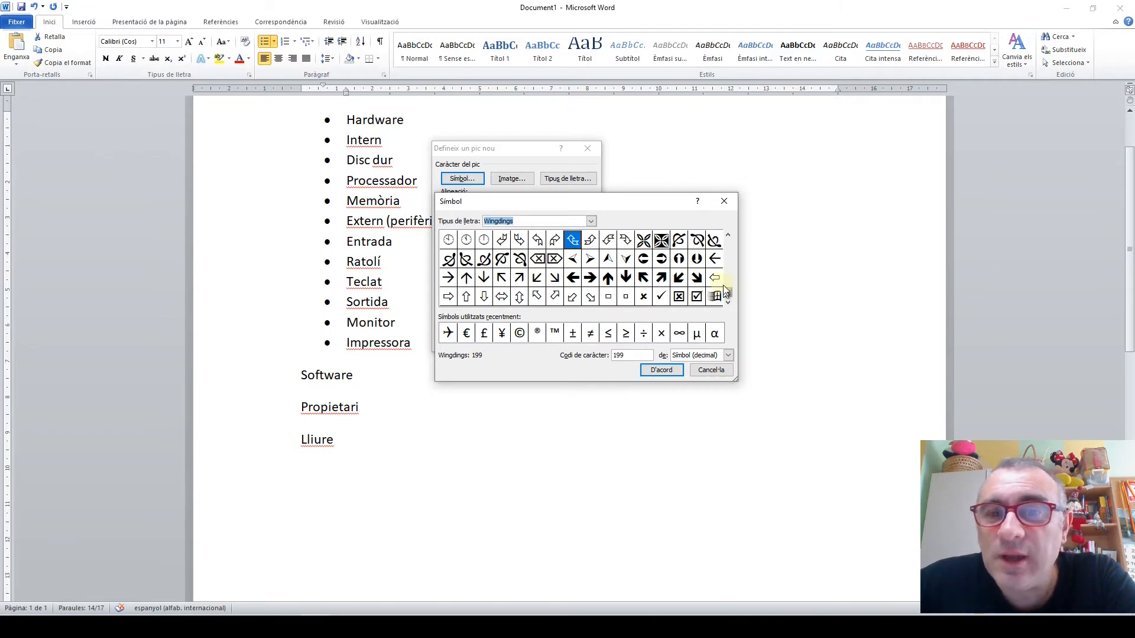
- Choose the Wingdings hand pointing right (character code 70) as the new bullet and apply it to the list
scroll(727, 236, up, 6)
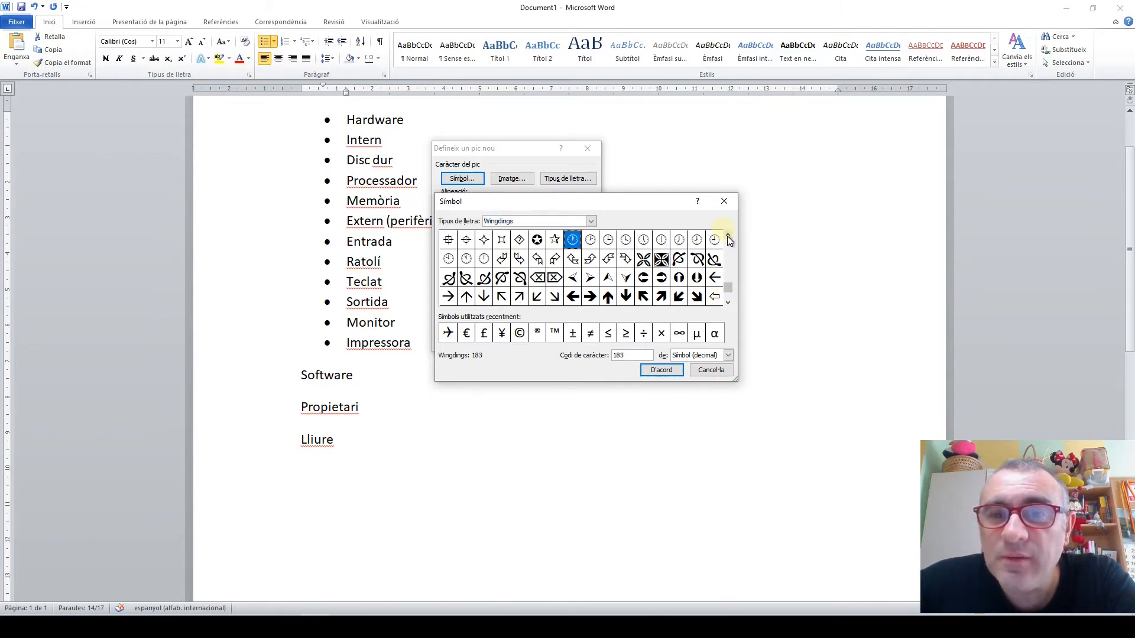
scroll(727, 236, up, 4)
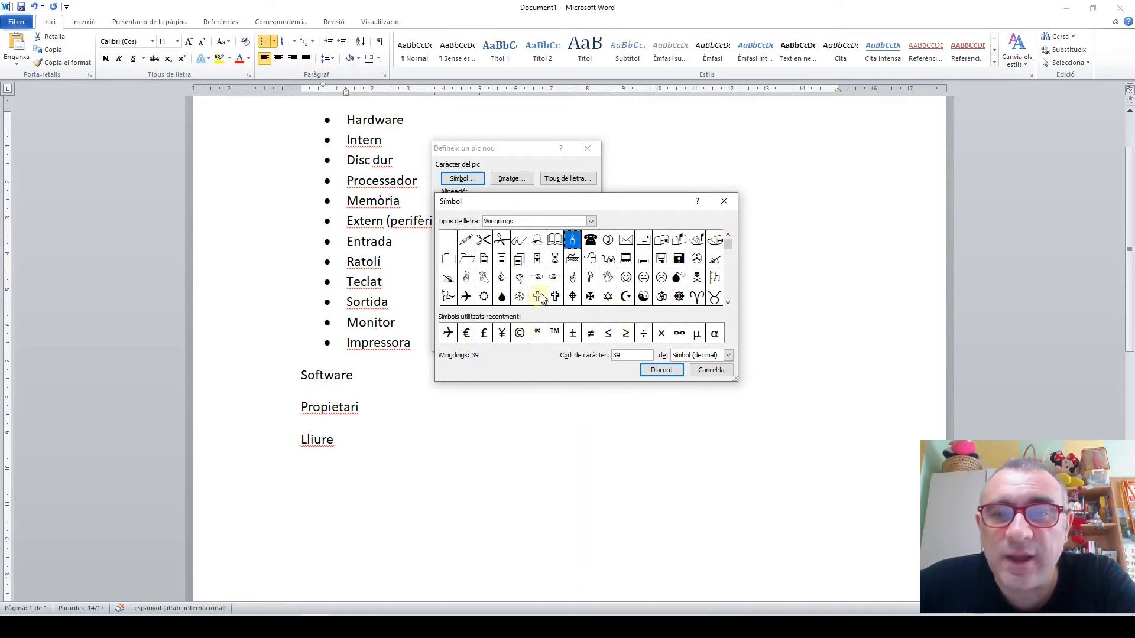
click(554, 277)
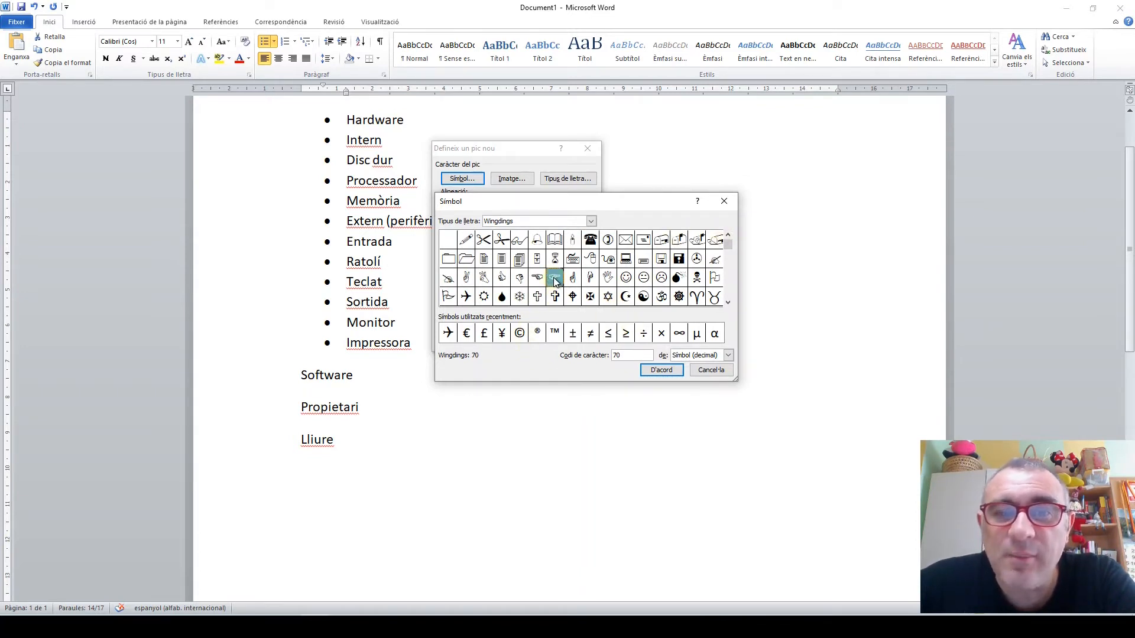
click(661, 370)
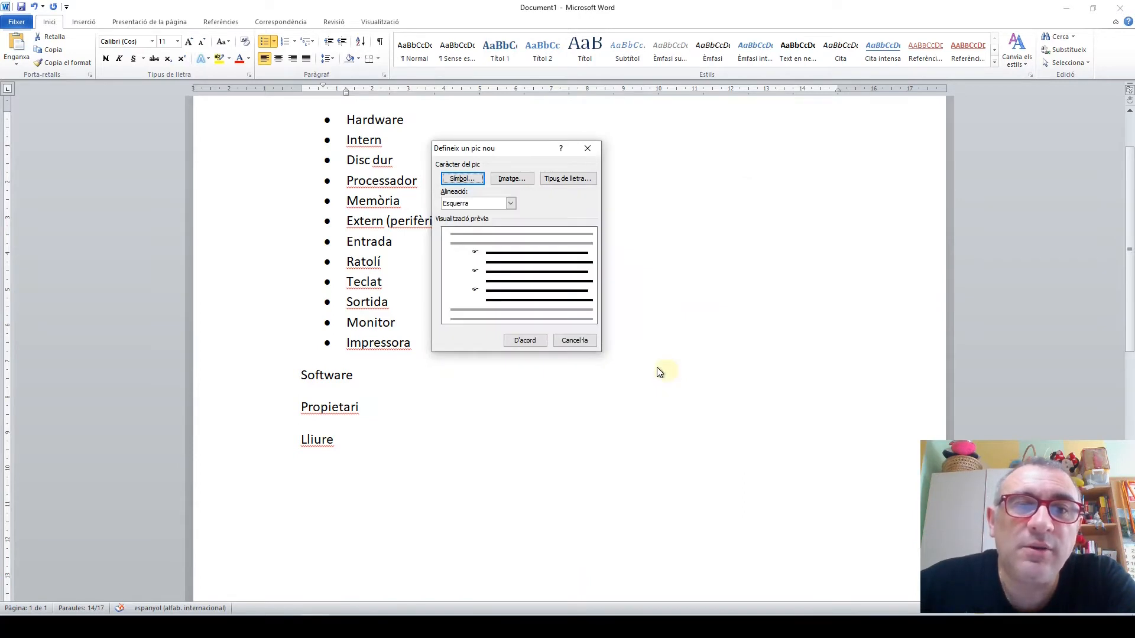
click(534, 341)
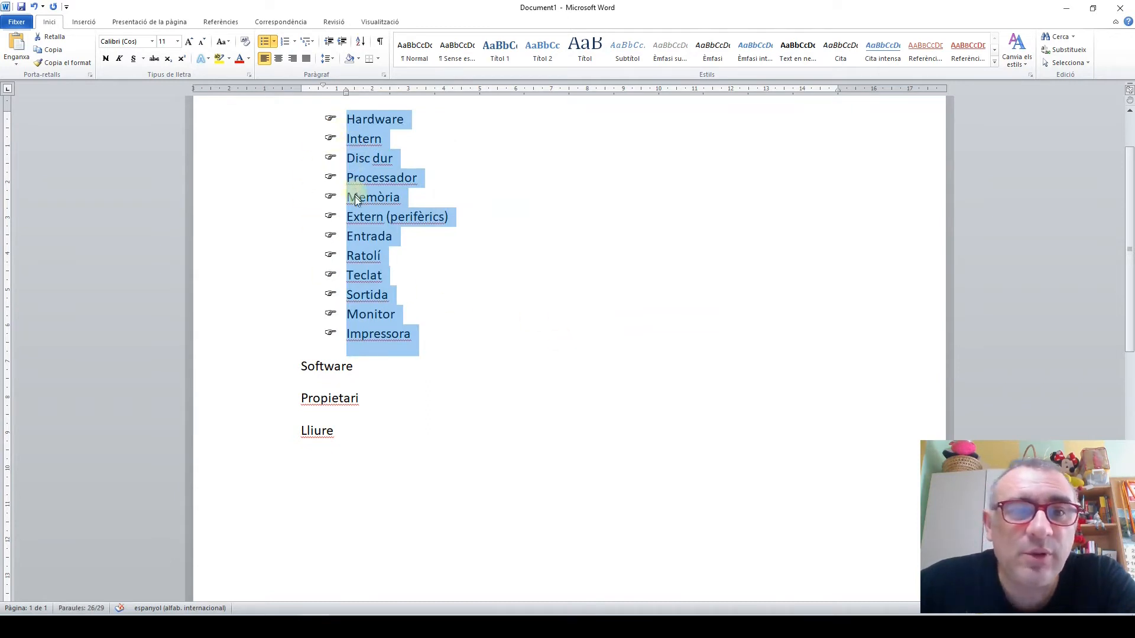
- Start defining another new bullet for the same list and open its symbol selection again
click(274, 40)
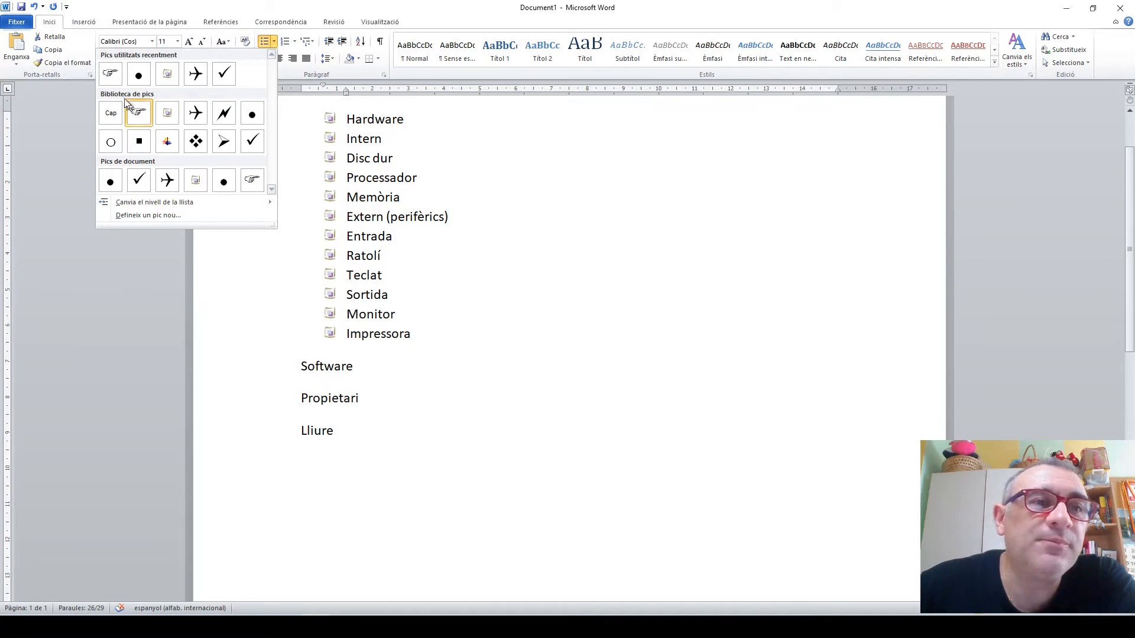
click(161, 215)
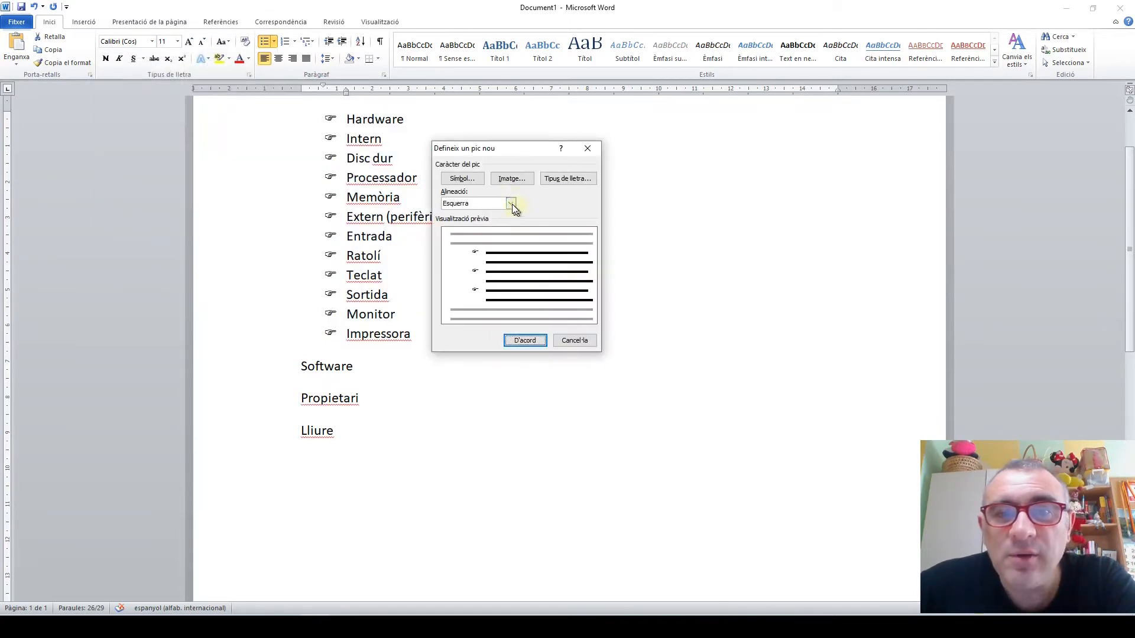
click(463, 178)
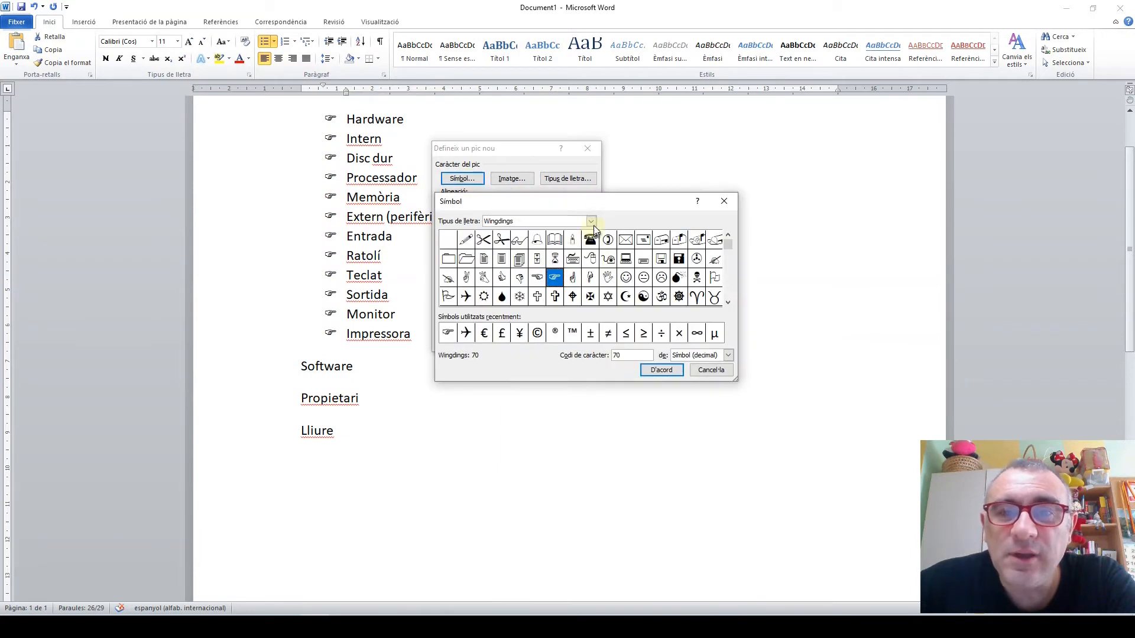
- Look through the symbols of the Wingdings 2 and Wingdings 3 fonts for another bullet
click(591, 221)
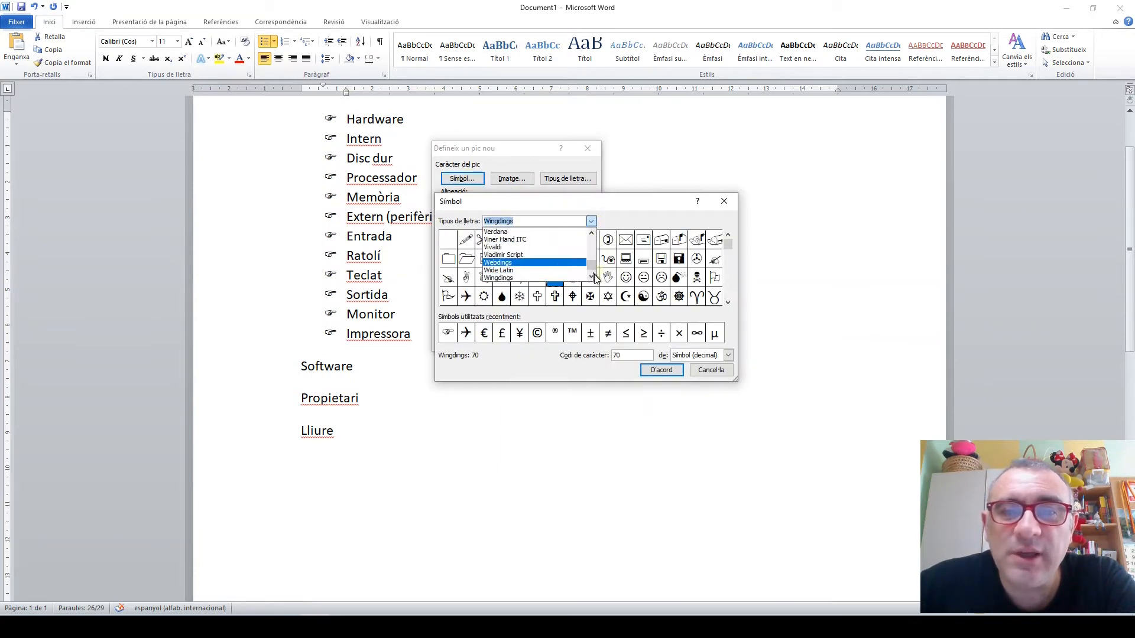
click(561, 271)
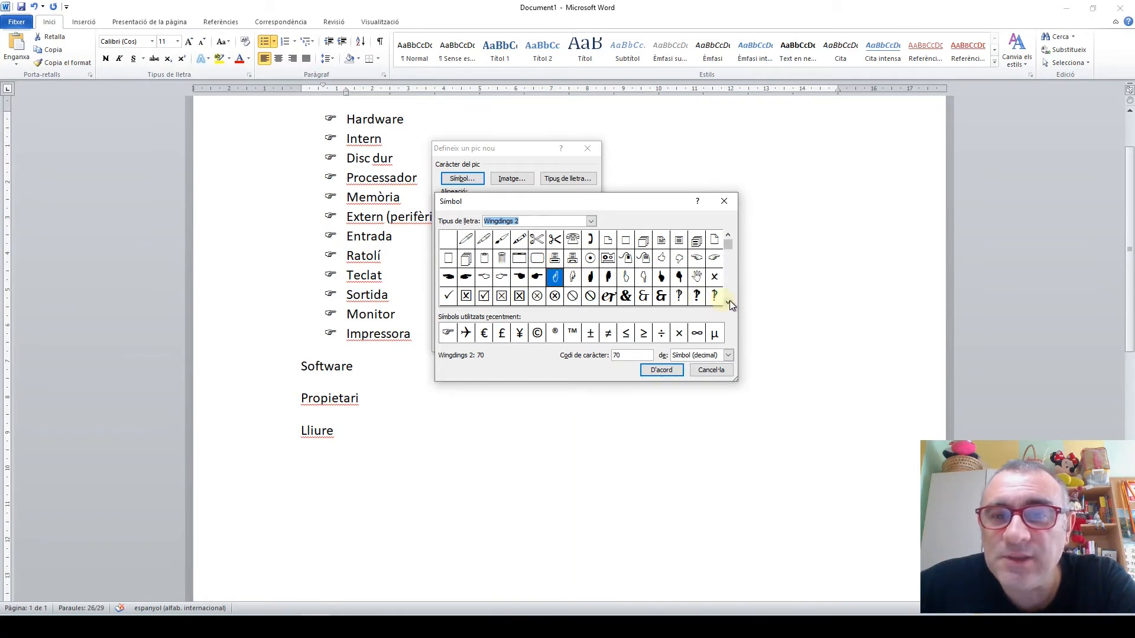
scroll(730, 301, down, 6)
scroll(729, 300, down, 4)
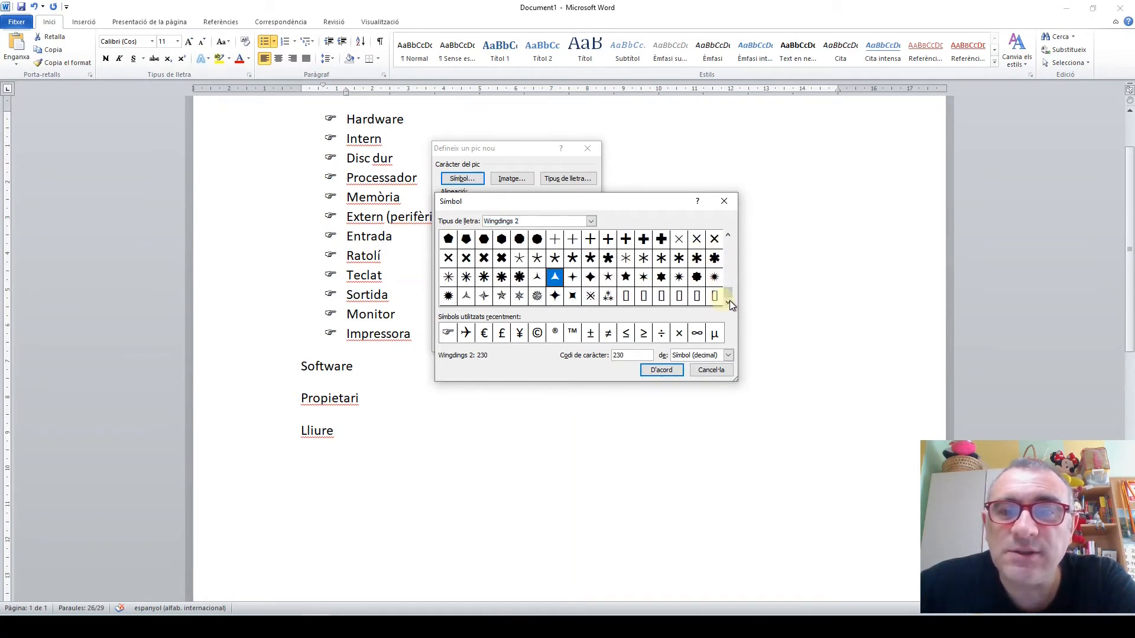
click(591, 221)
click(531, 279)
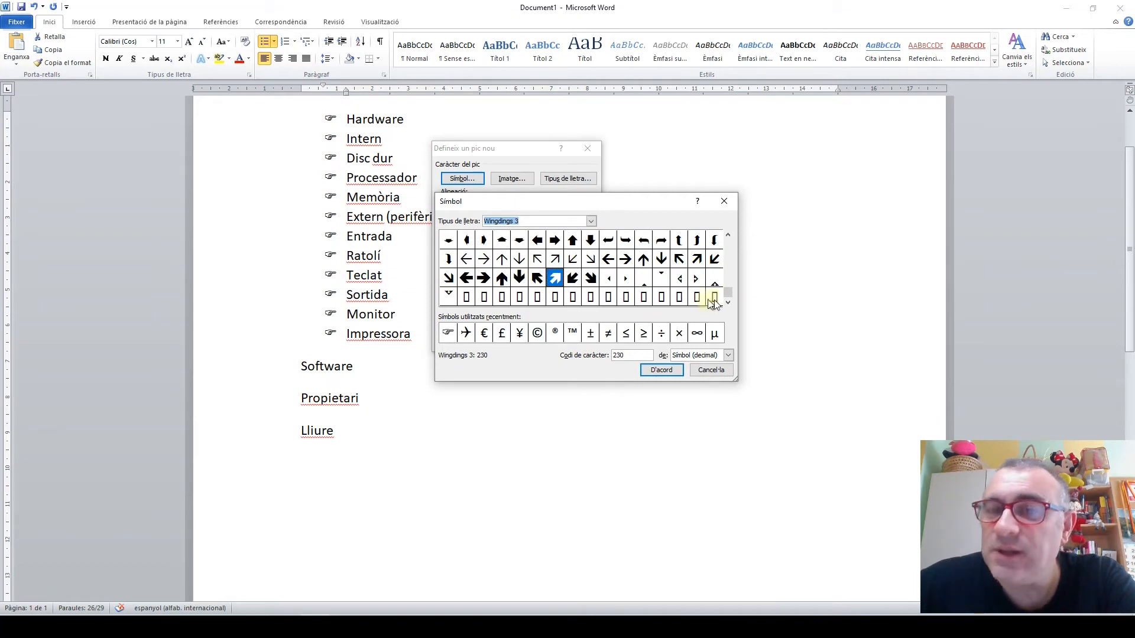
drag(732, 293, 737, 247)
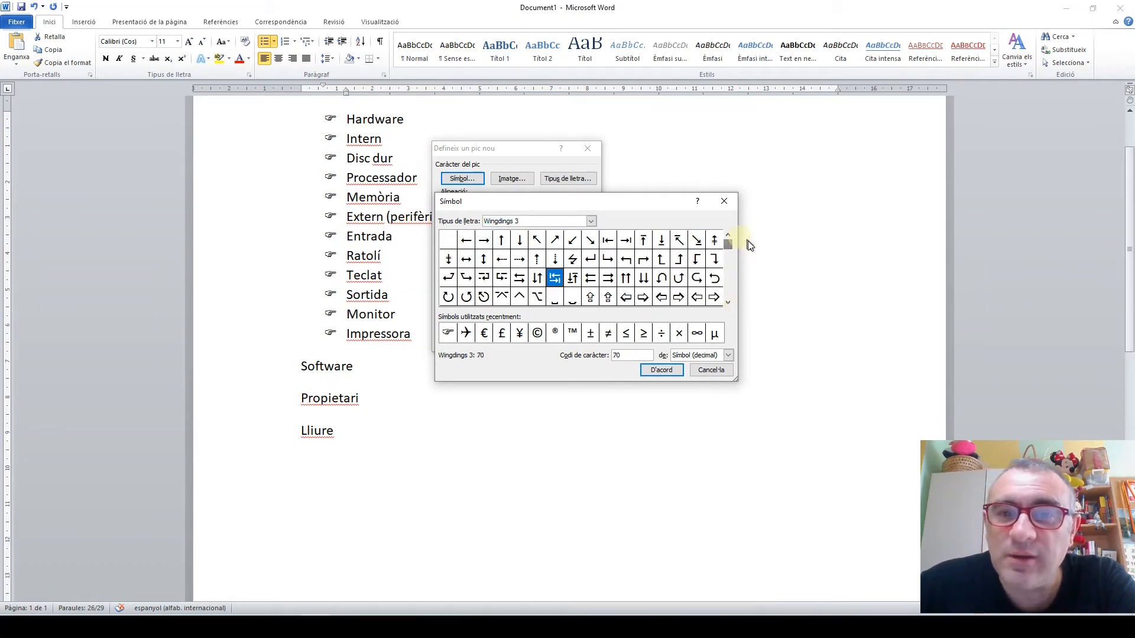
- Choose the Webdings speaker symbol (character code 88) as the new bullet and apply it to the list
click(591, 221)
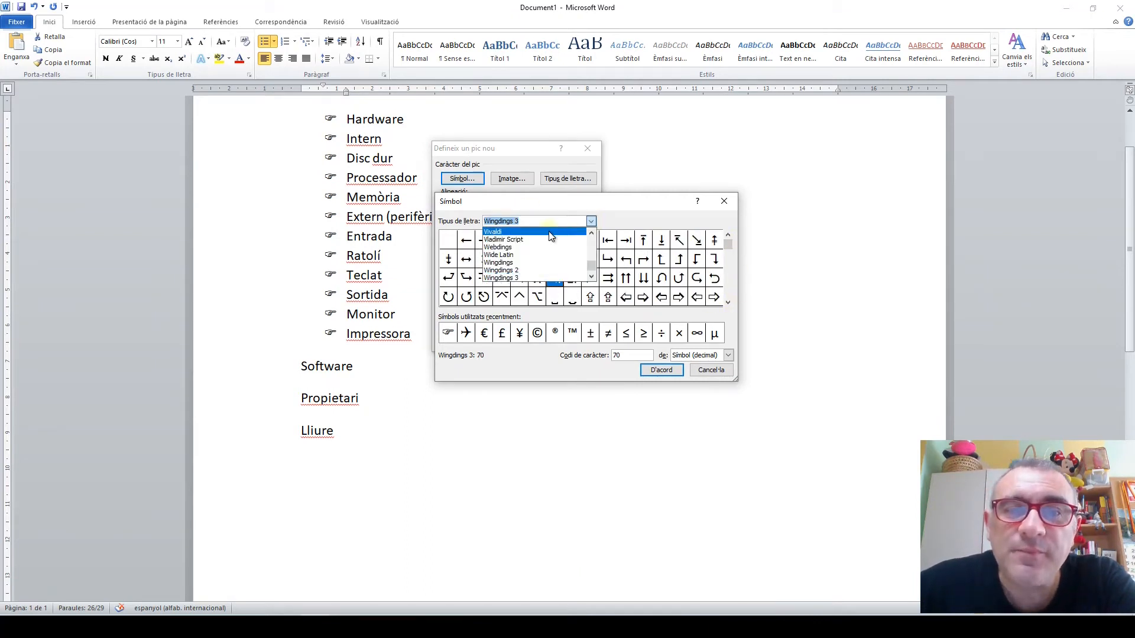
click(512, 248)
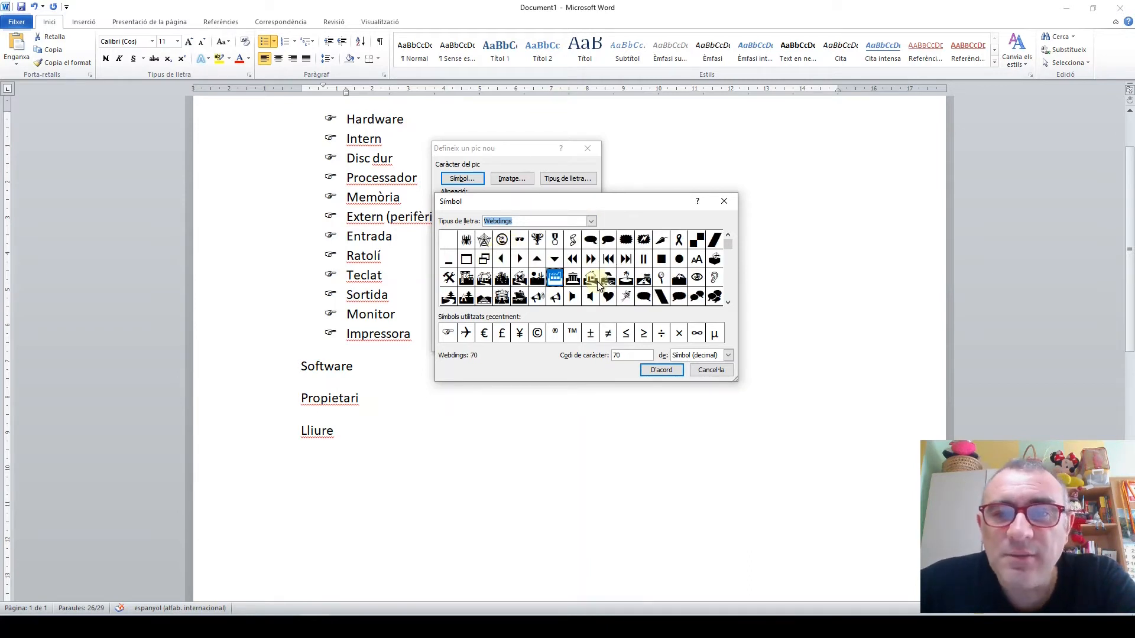
click(729, 304)
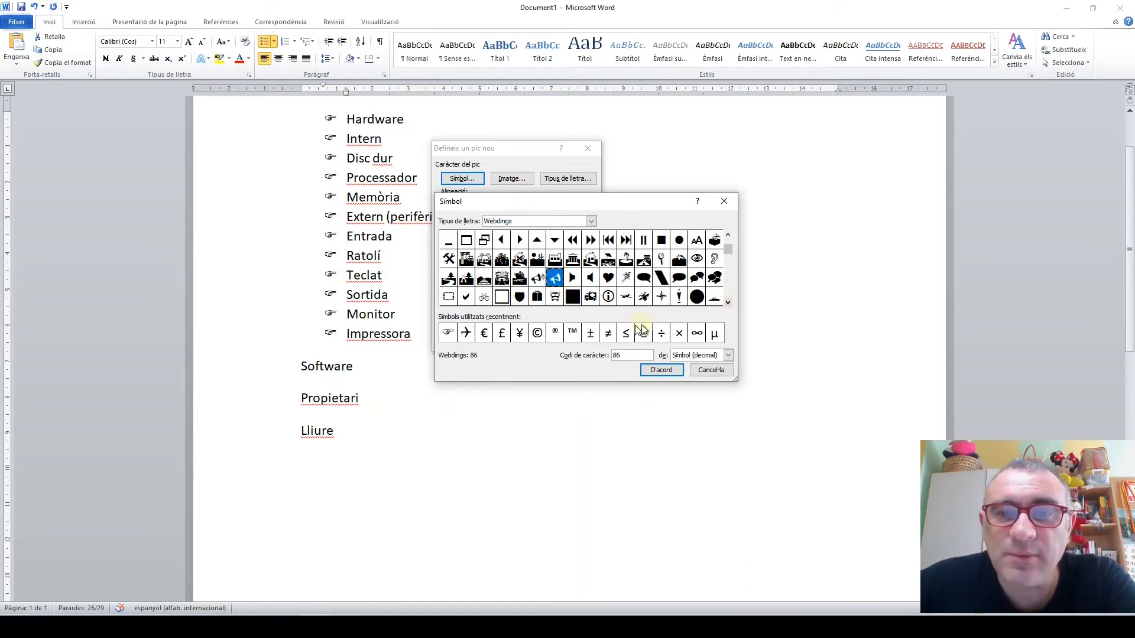
click(590, 278)
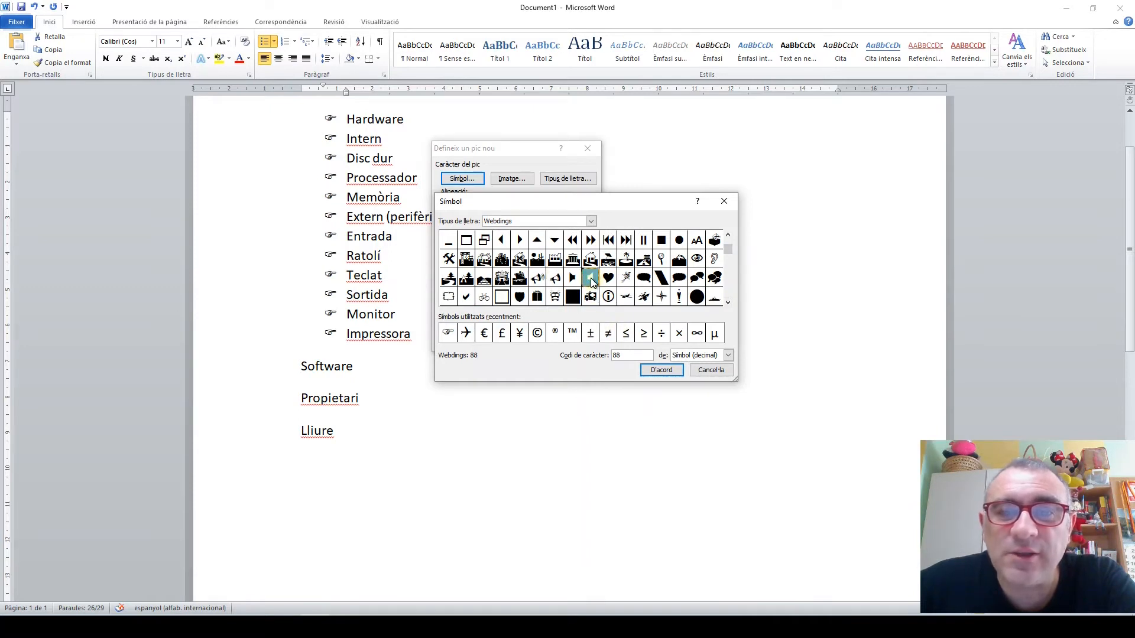
click(665, 371)
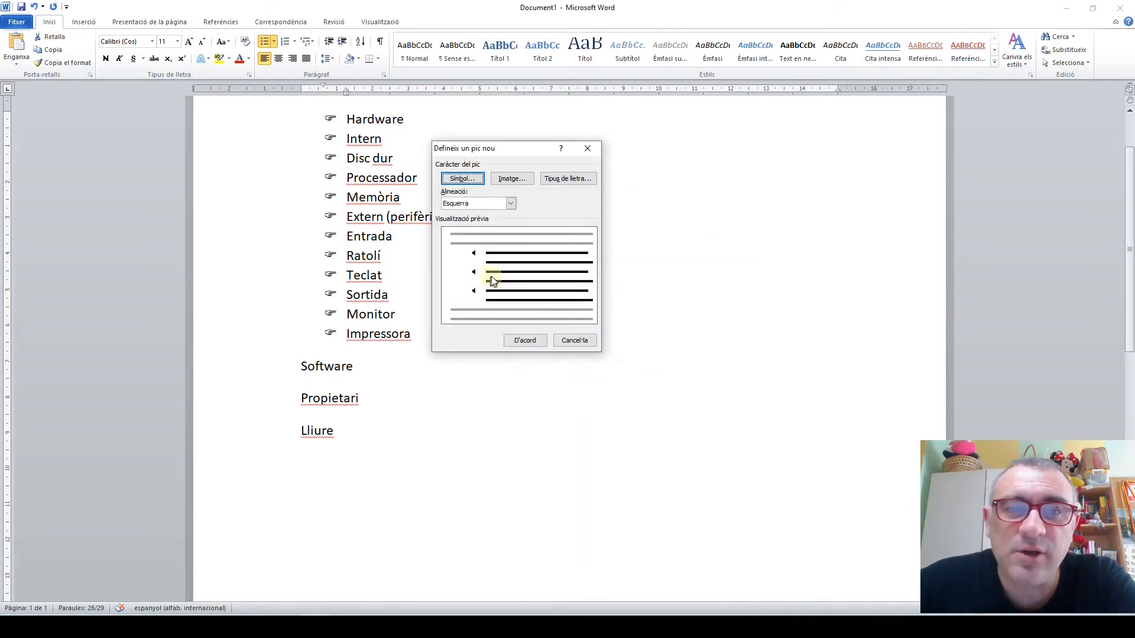
click(515, 341)
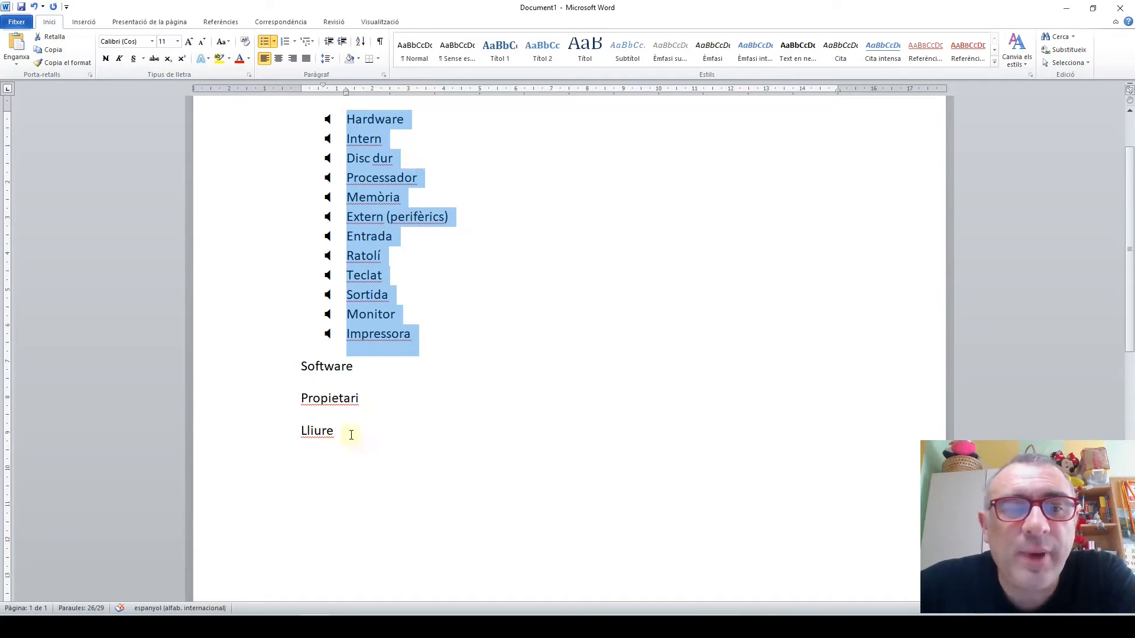
- Convert all the lines from Hardware to Lliure into a numbered list
drag(342, 430, 311, 113)
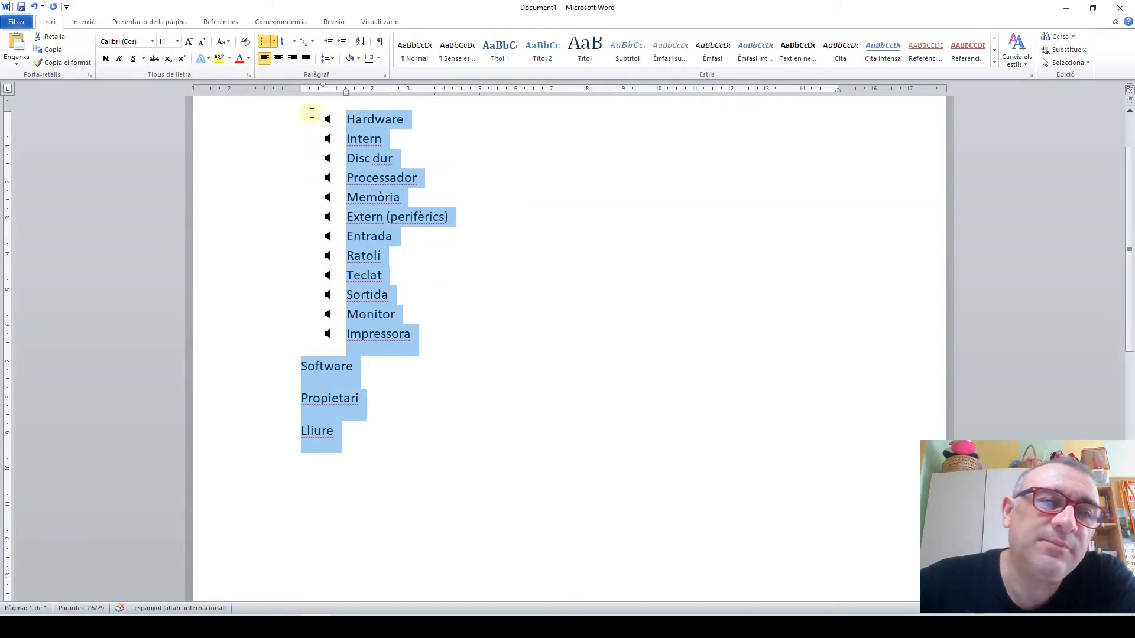
click(286, 42)
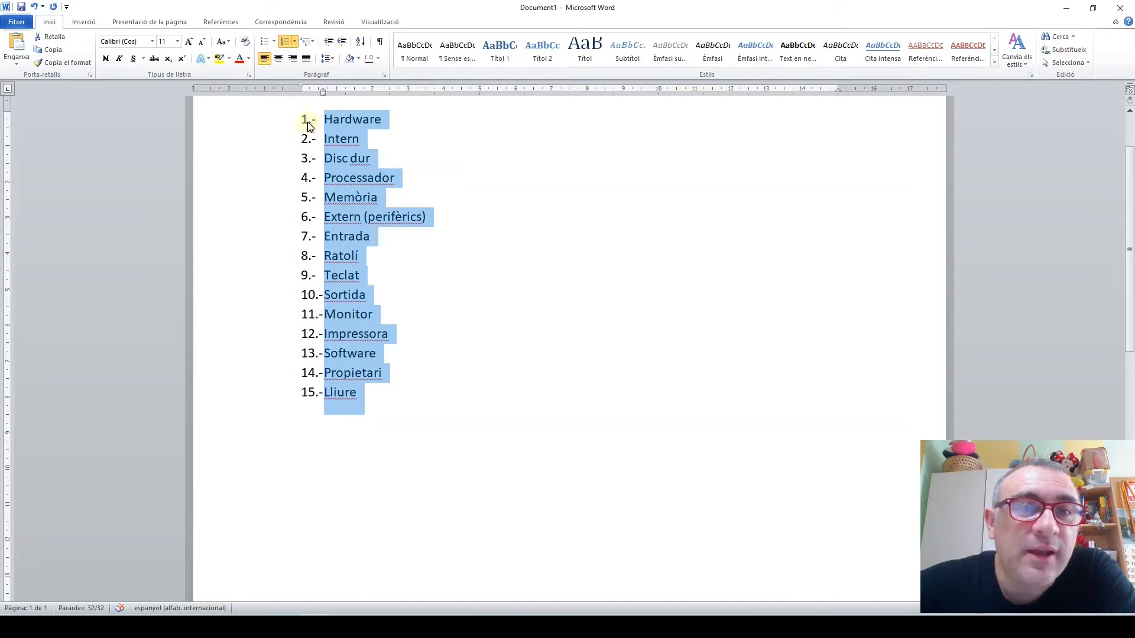
- Change the numbering of the whole list to the 1., 2., 3. document format
click(294, 42)
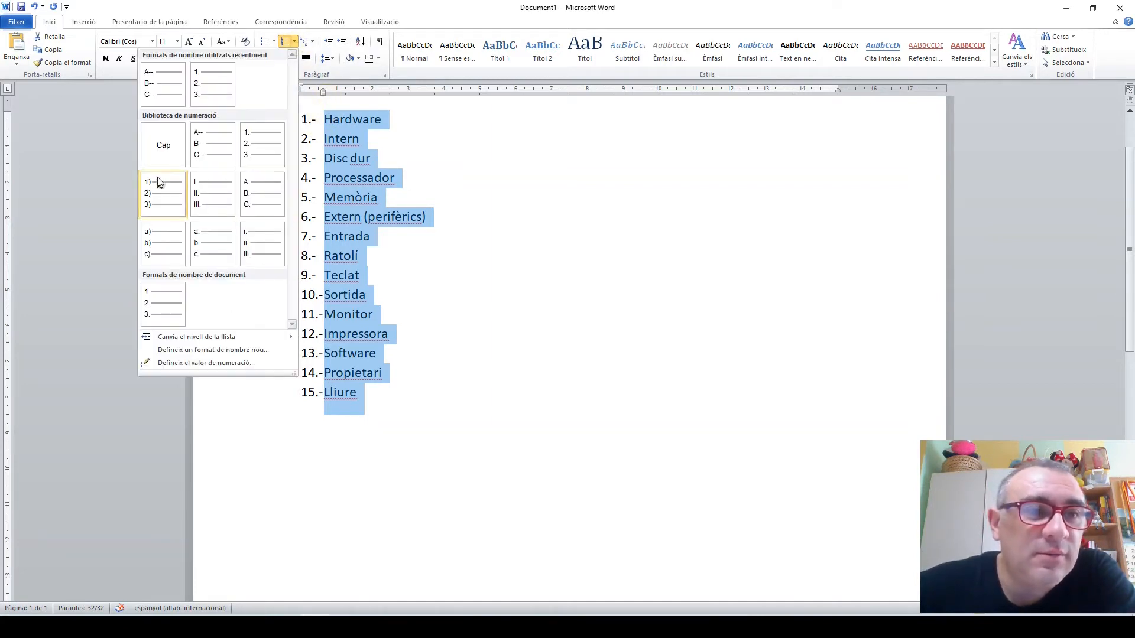
click(170, 305)
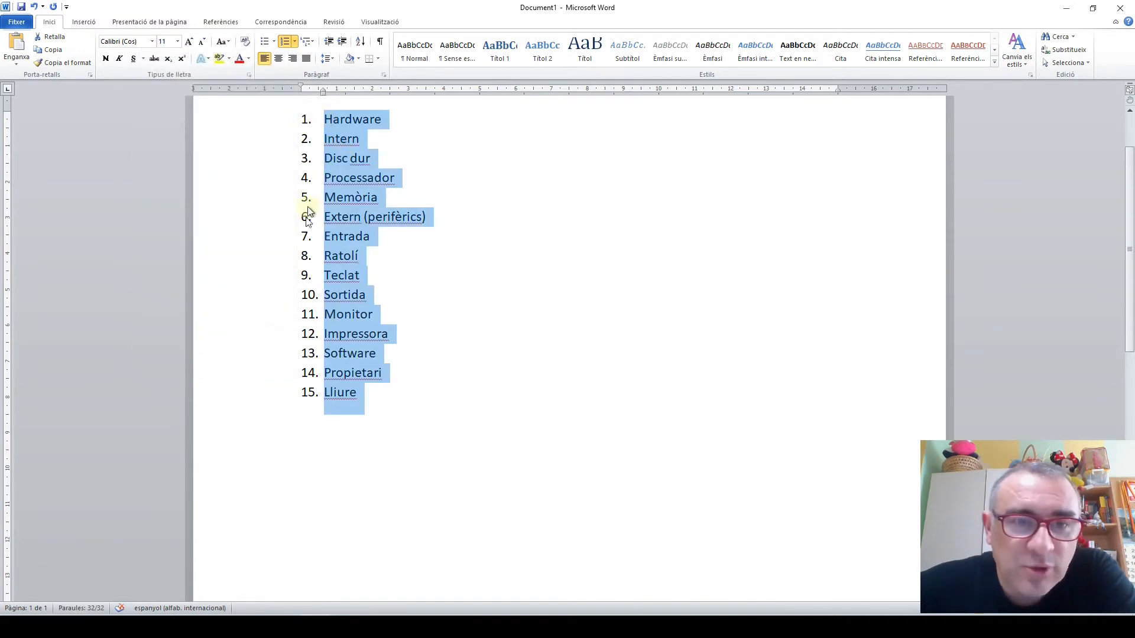
- Insert an empty numbered item after Disc dur and undo the insertion
click(400, 158)
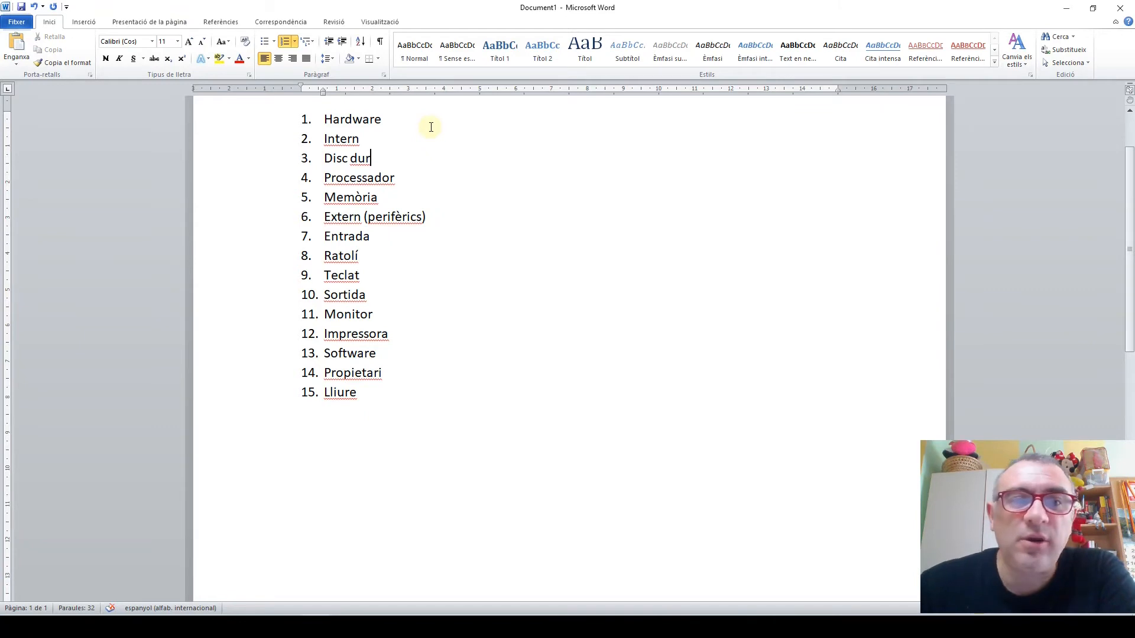
key(Return)
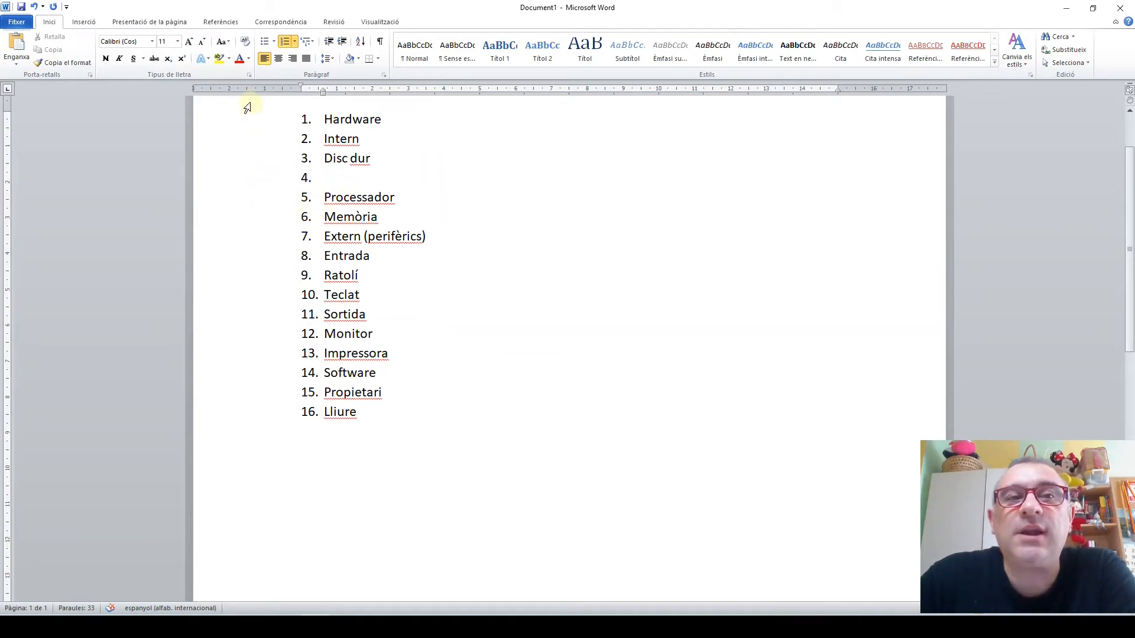
click(34, 6)
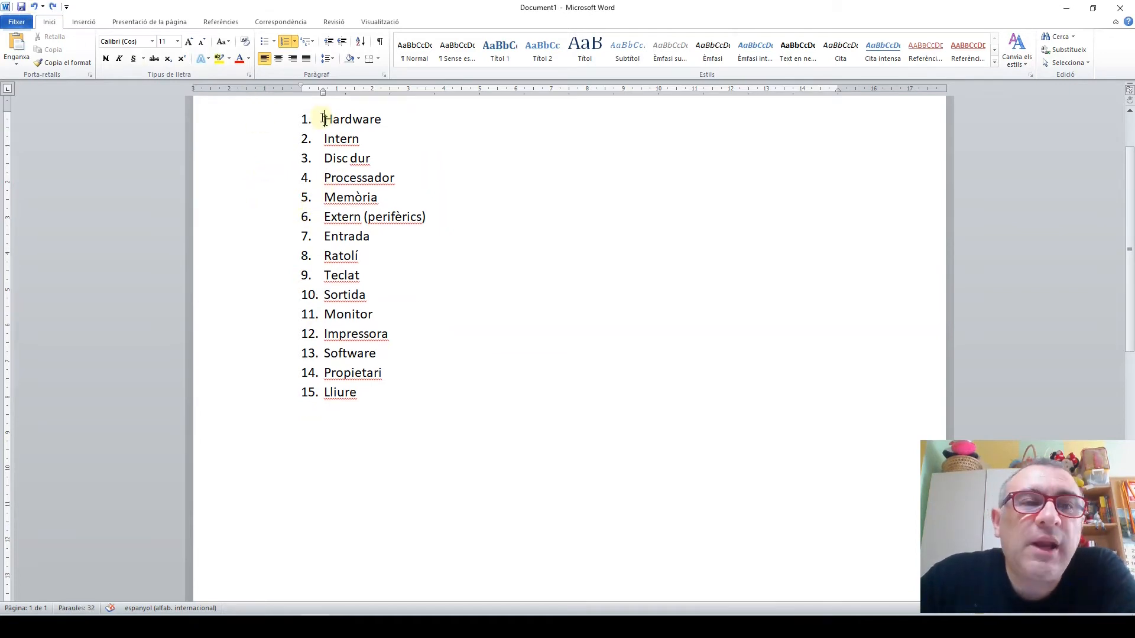
- Try the i., ii., iii. numbering on all items from Hardware to Lliure and replace it with the a), b), c) format
drag(323, 119, 385, 385)
click(295, 41)
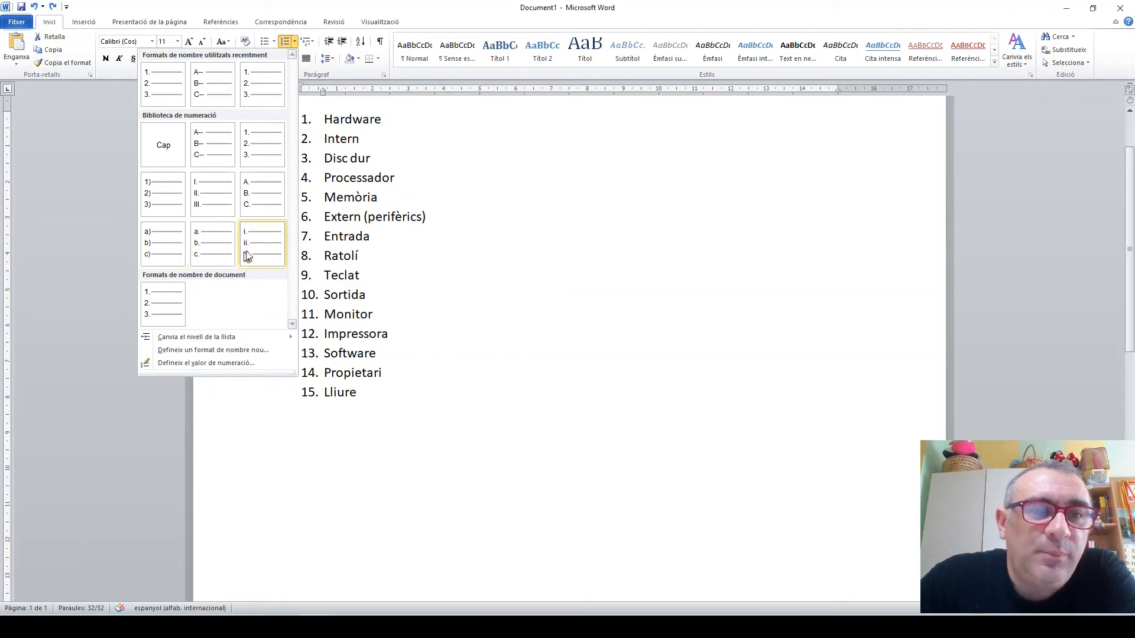
click(251, 246)
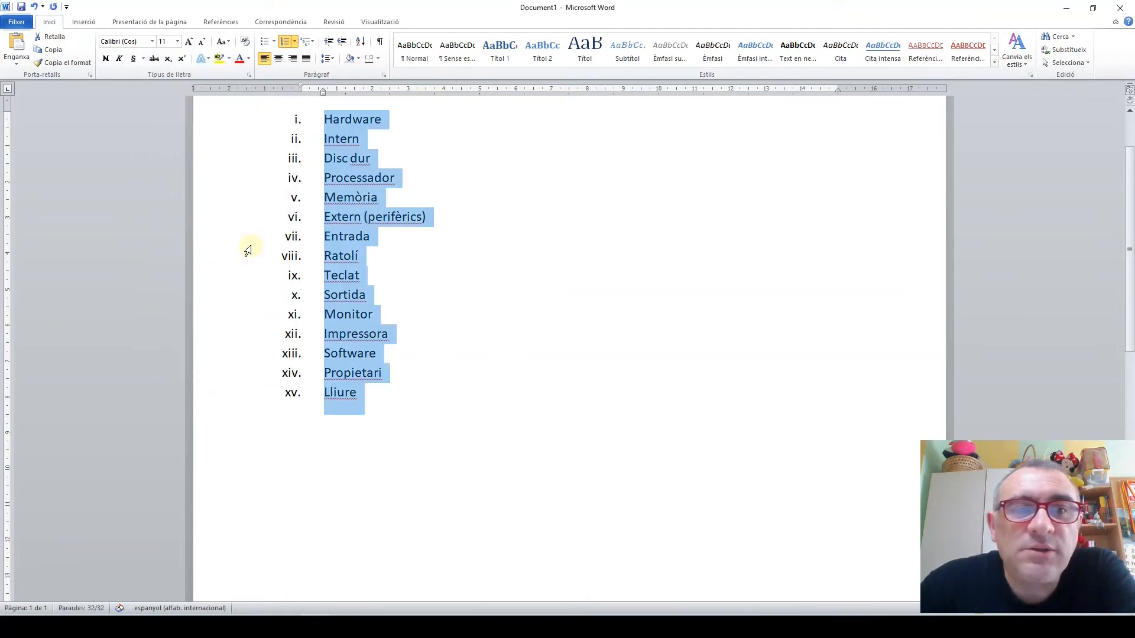
click(298, 41)
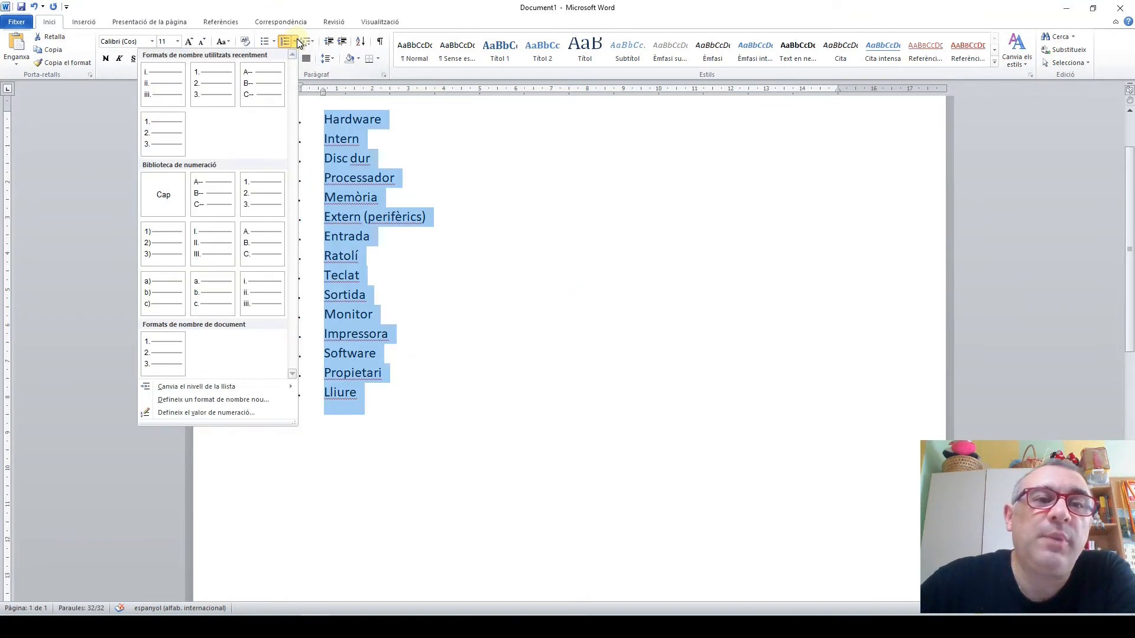
click(160, 304)
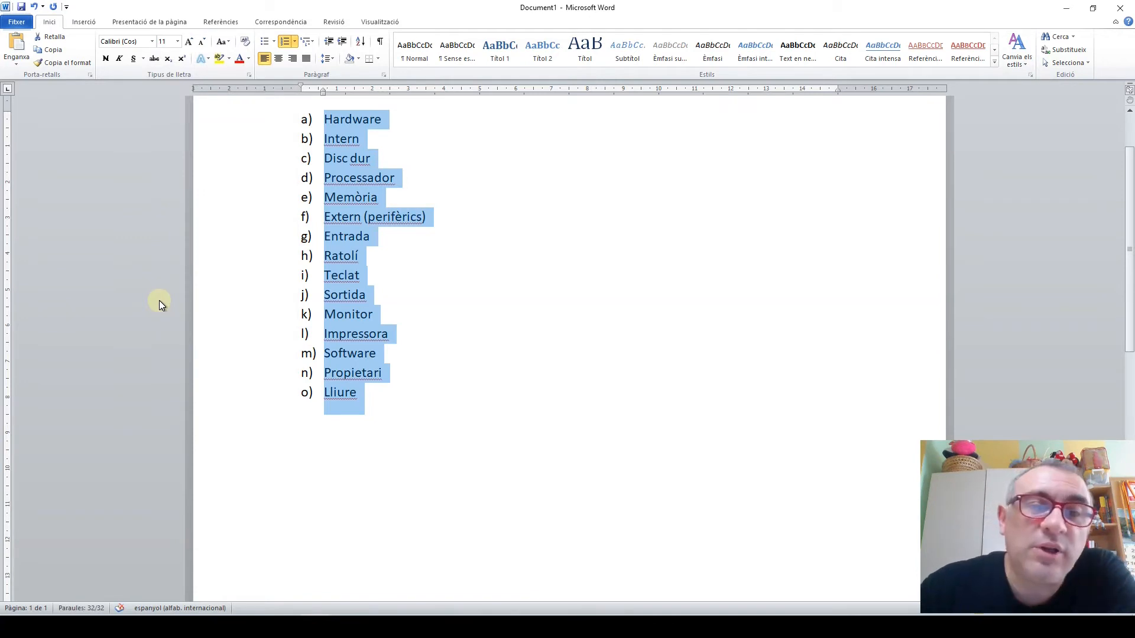
- Start defining a new number format with the a, b, c, … style and remove the closing parenthesis from it
click(296, 41)
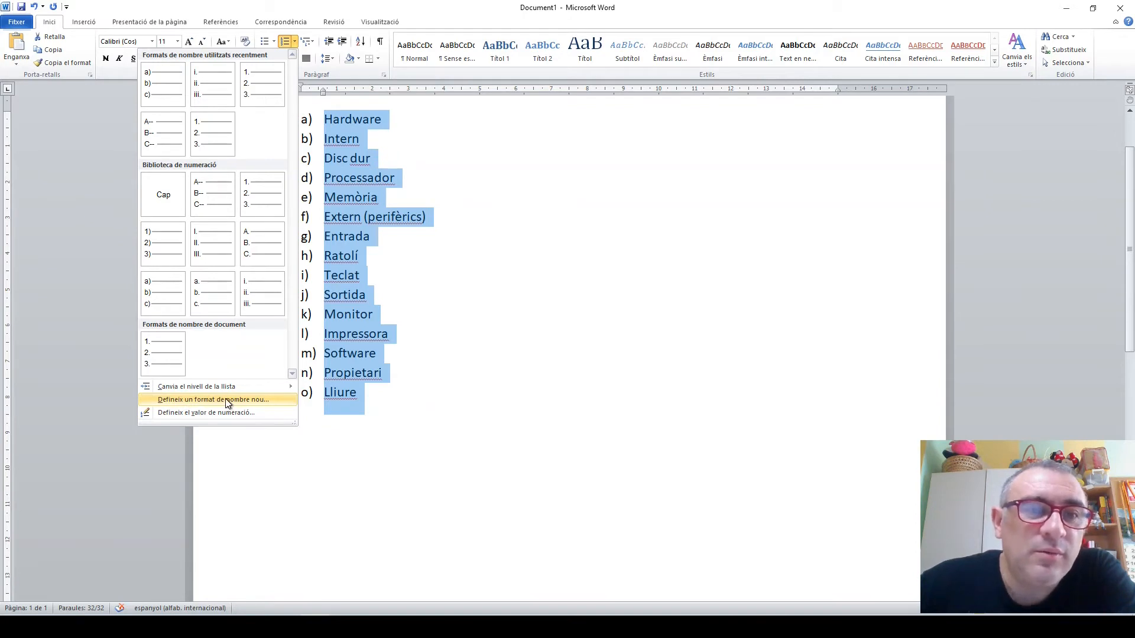
click(228, 401)
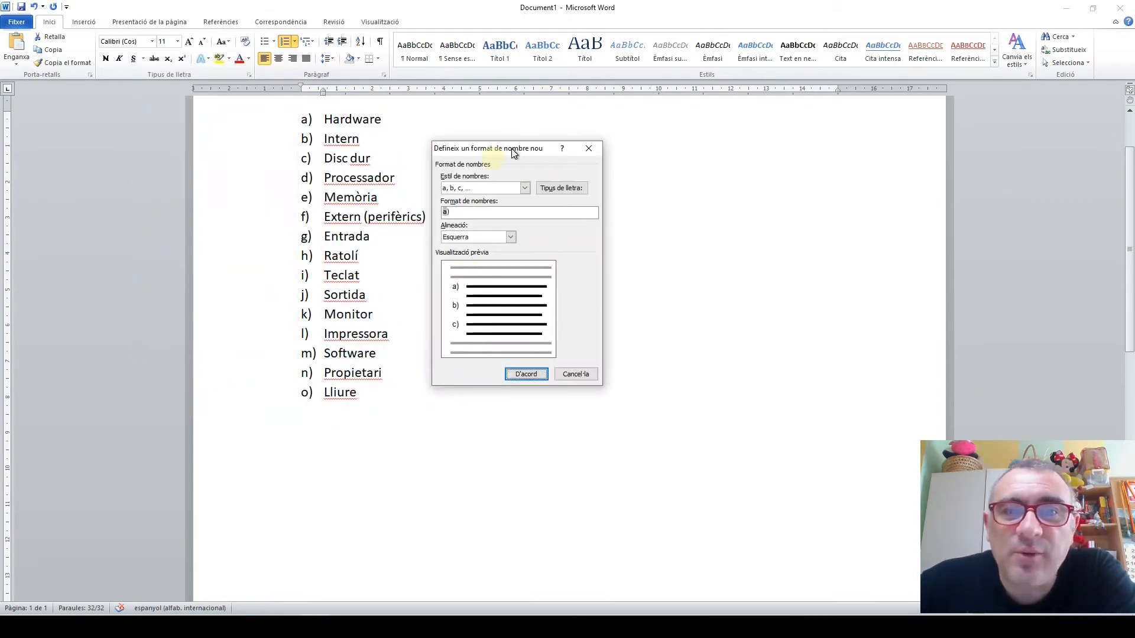
drag(514, 153, 505, 135)
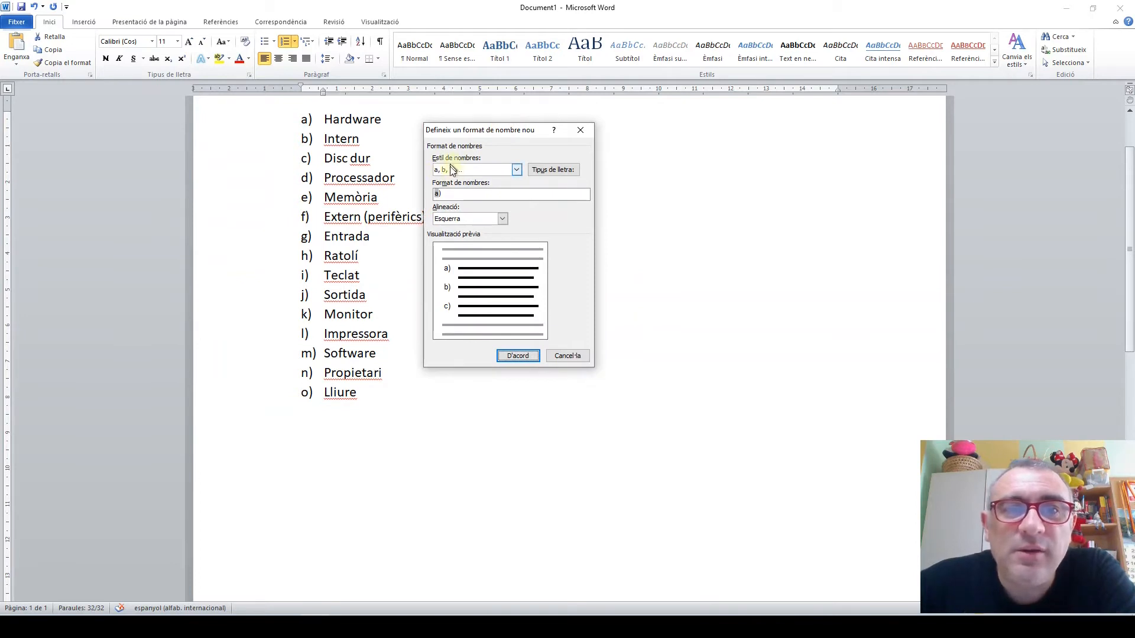
click(516, 170)
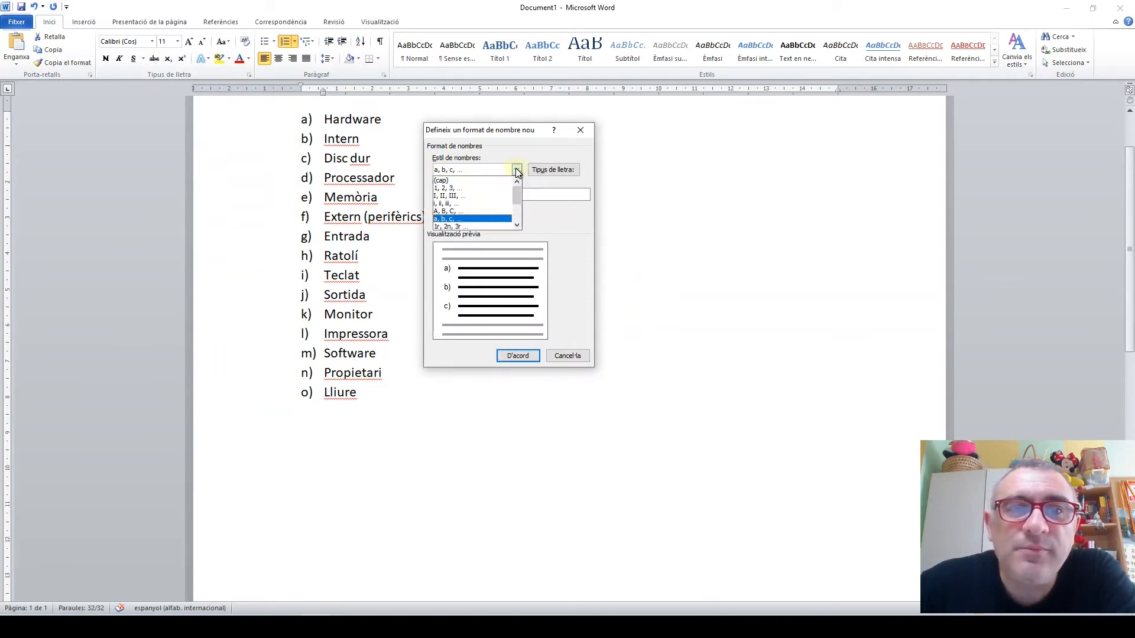
click(466, 219)
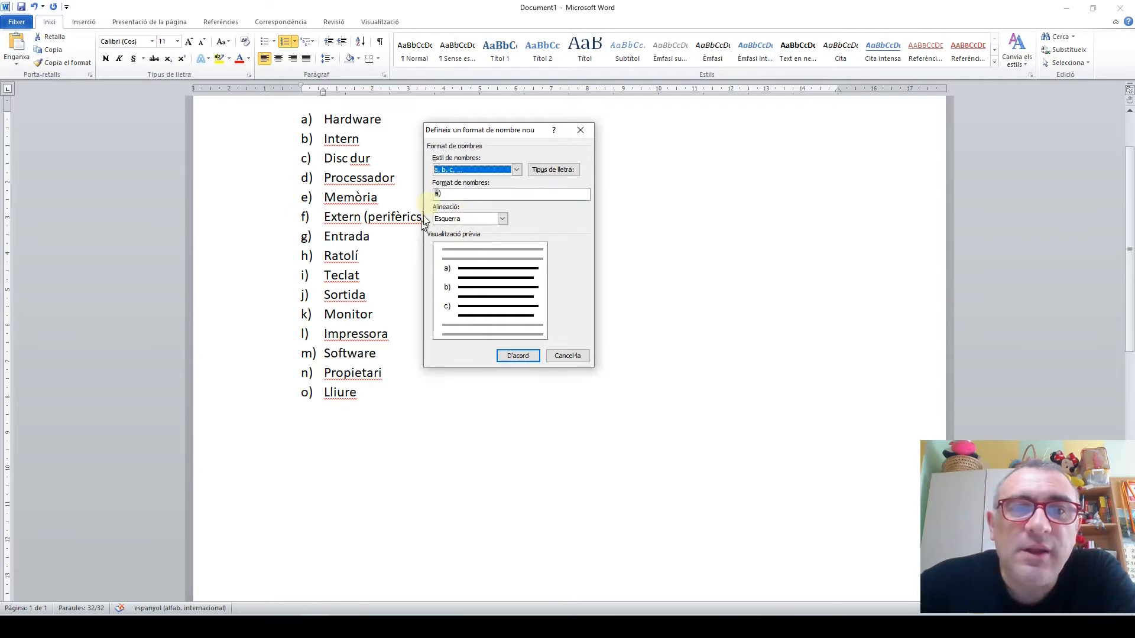
click(454, 193)
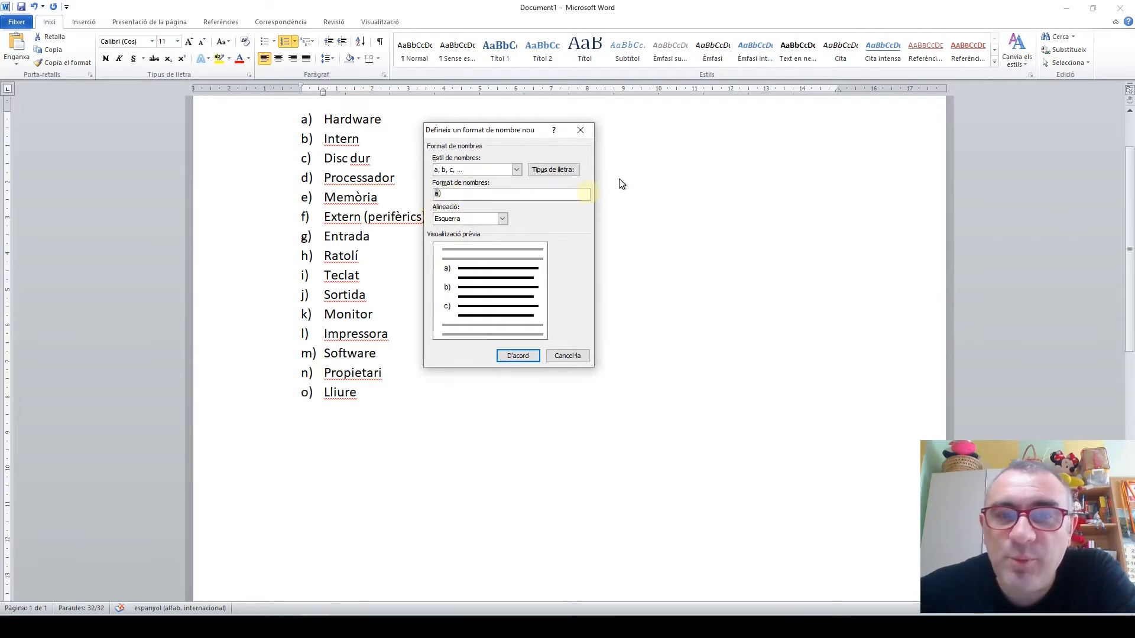
key(BackSpace)
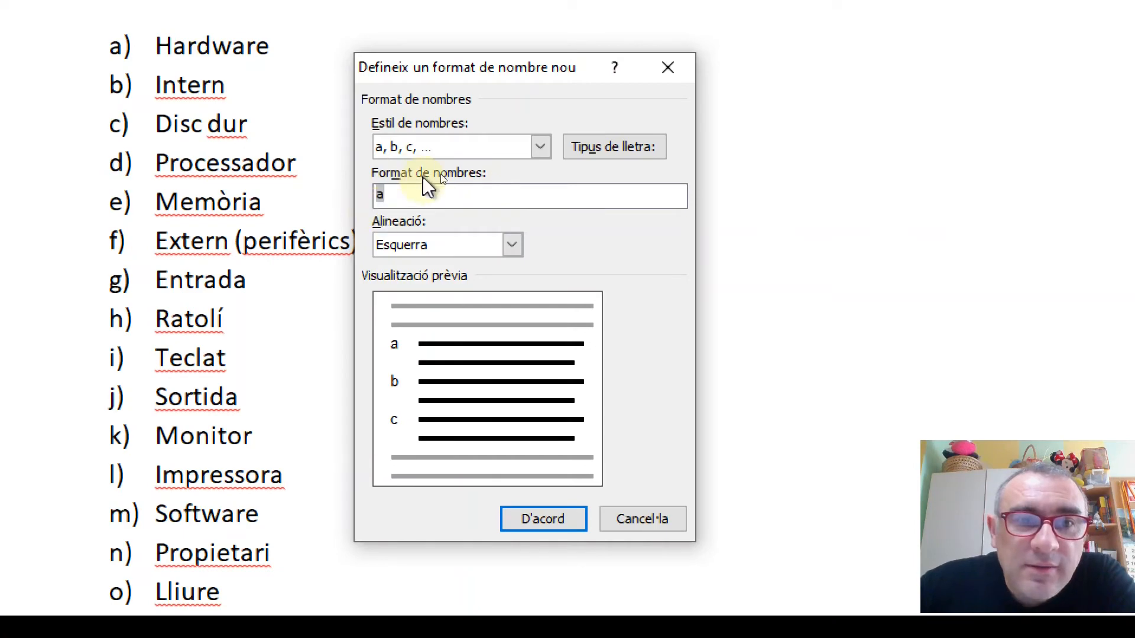
- Set the new format's number style to i, ii, iii, … and surround the number with dashes as "-- i ----"
click(540, 147)
click(414, 214)
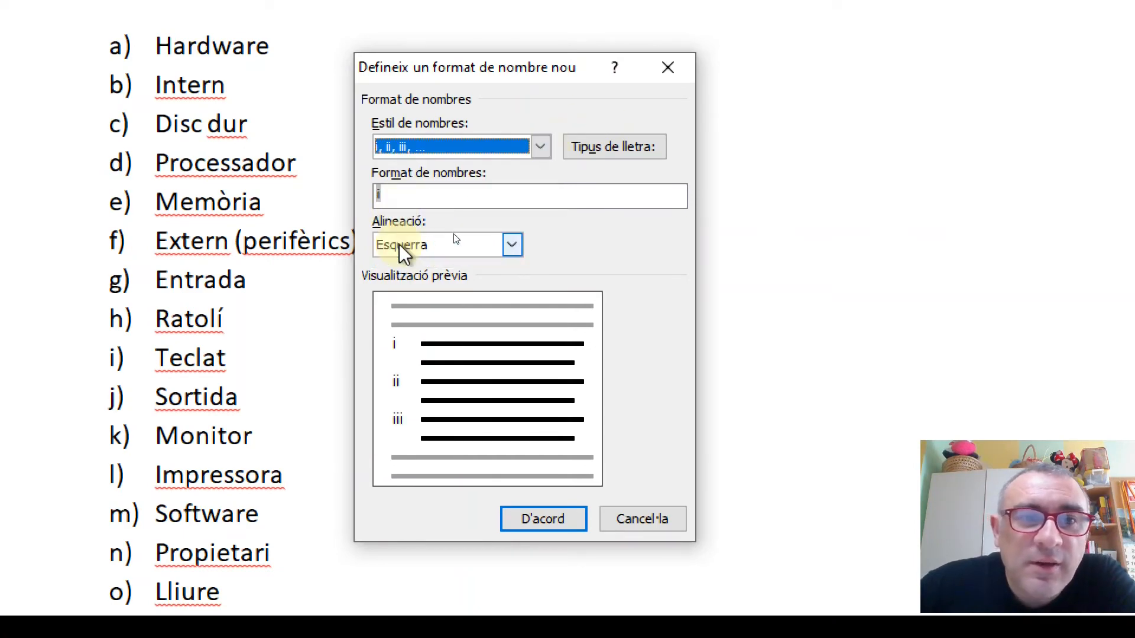
click(407, 194)
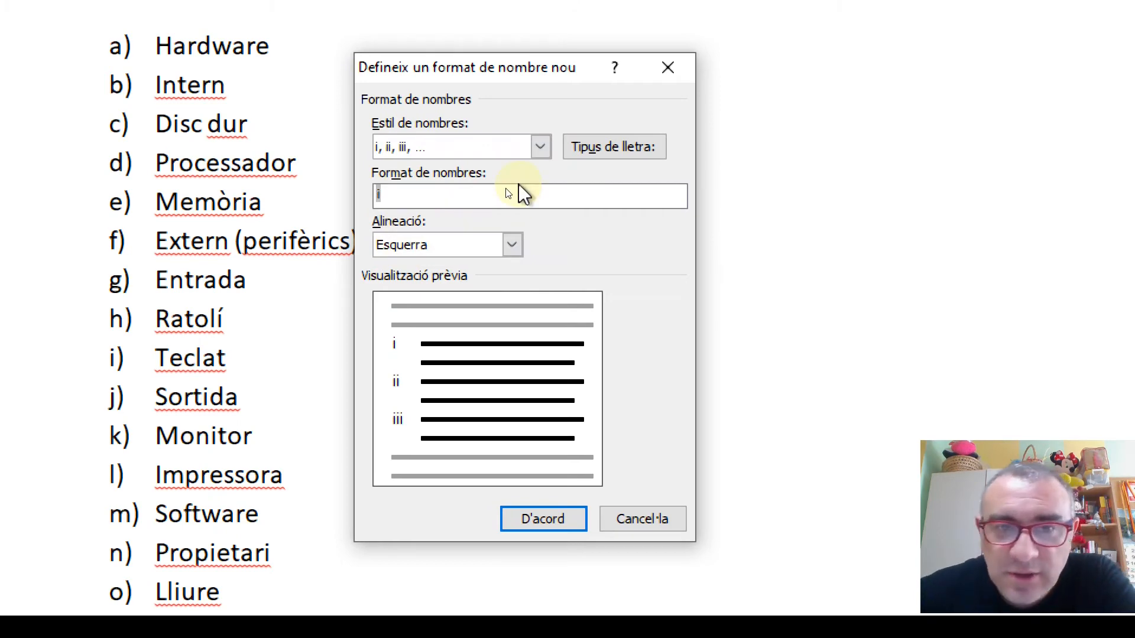
text(----)
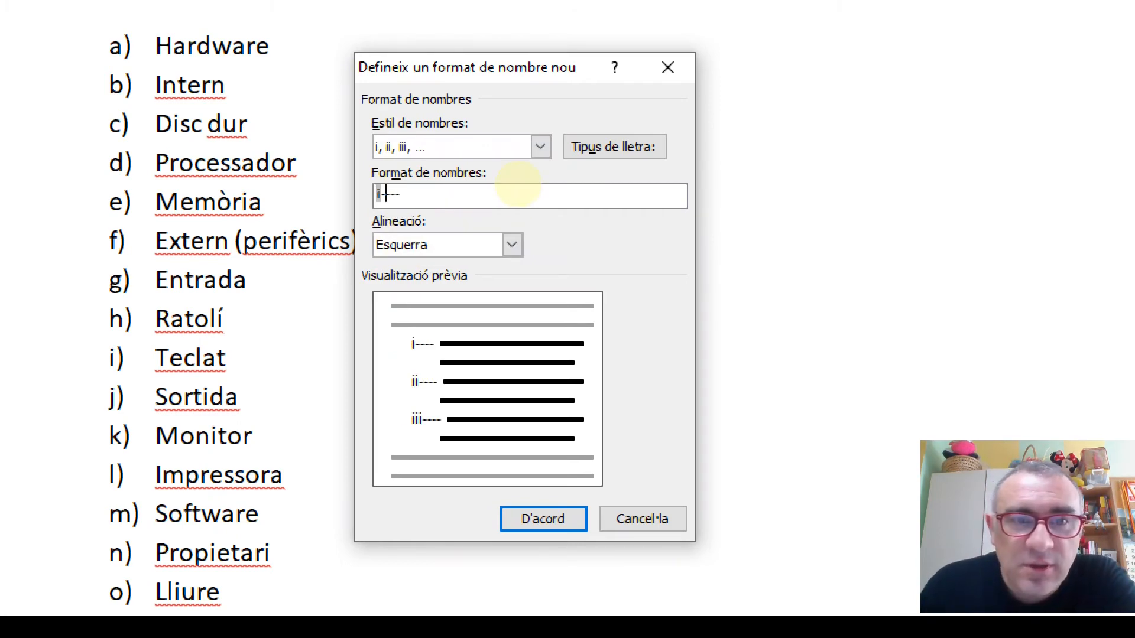
text(-- i)
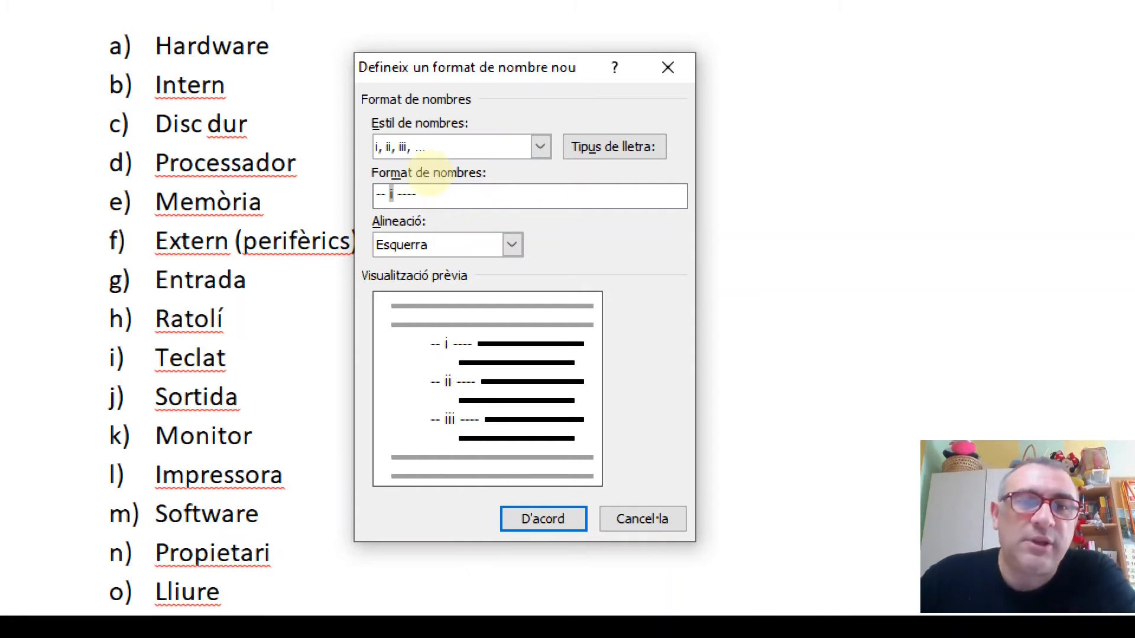
- Change the number format to "-- i -->", apply it to the list, and undo that change
click(433, 194)
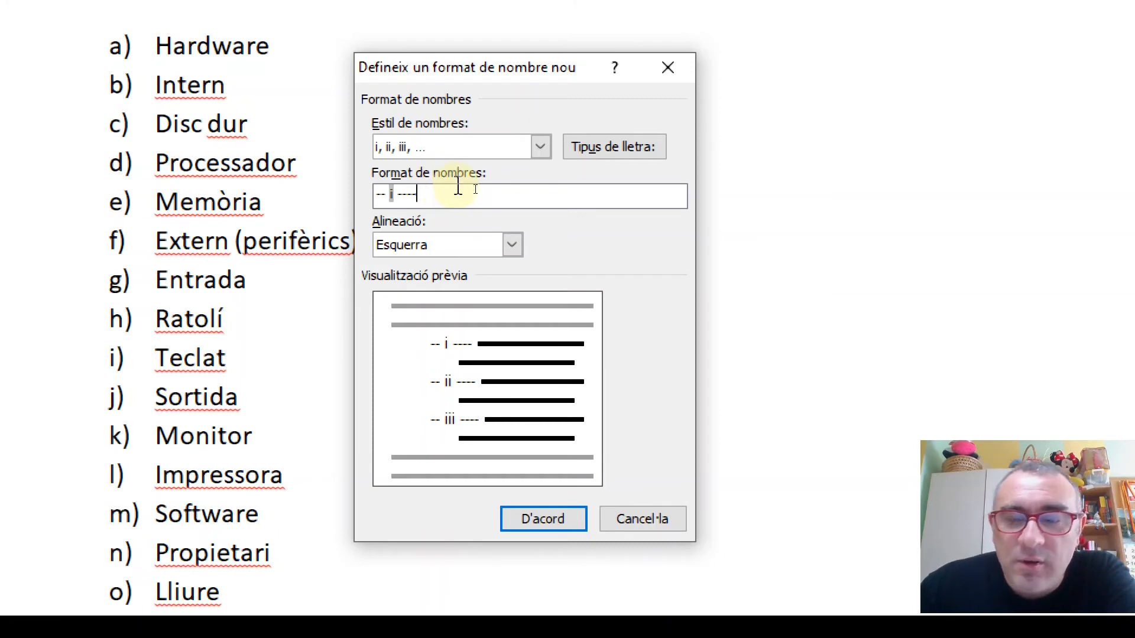
key(BackSpace)
key(BackSpace)
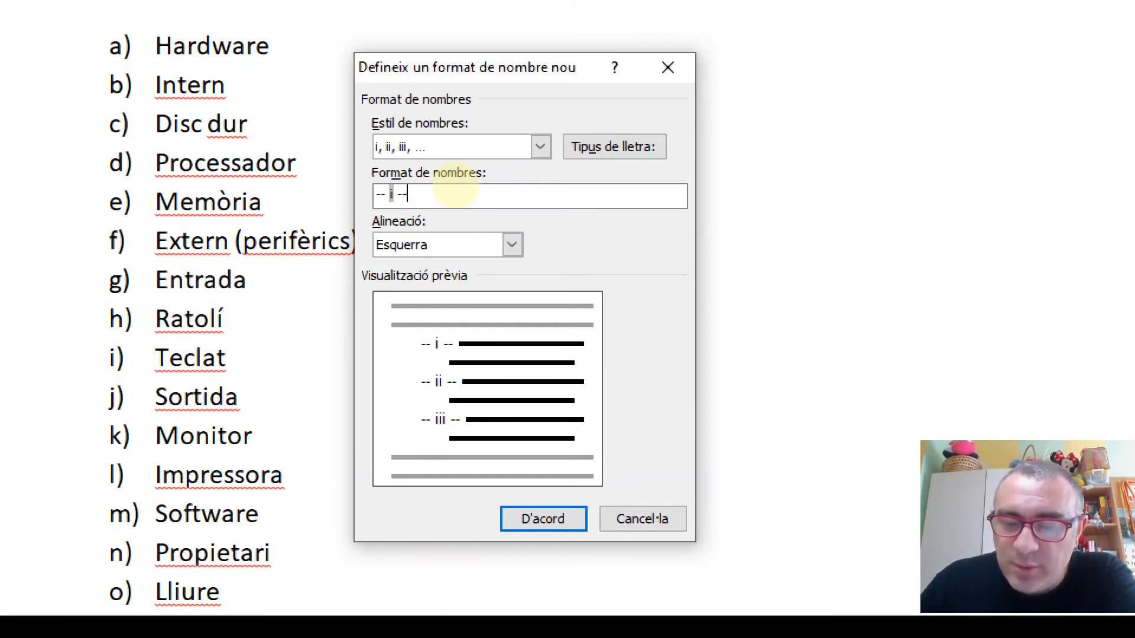
text(>)
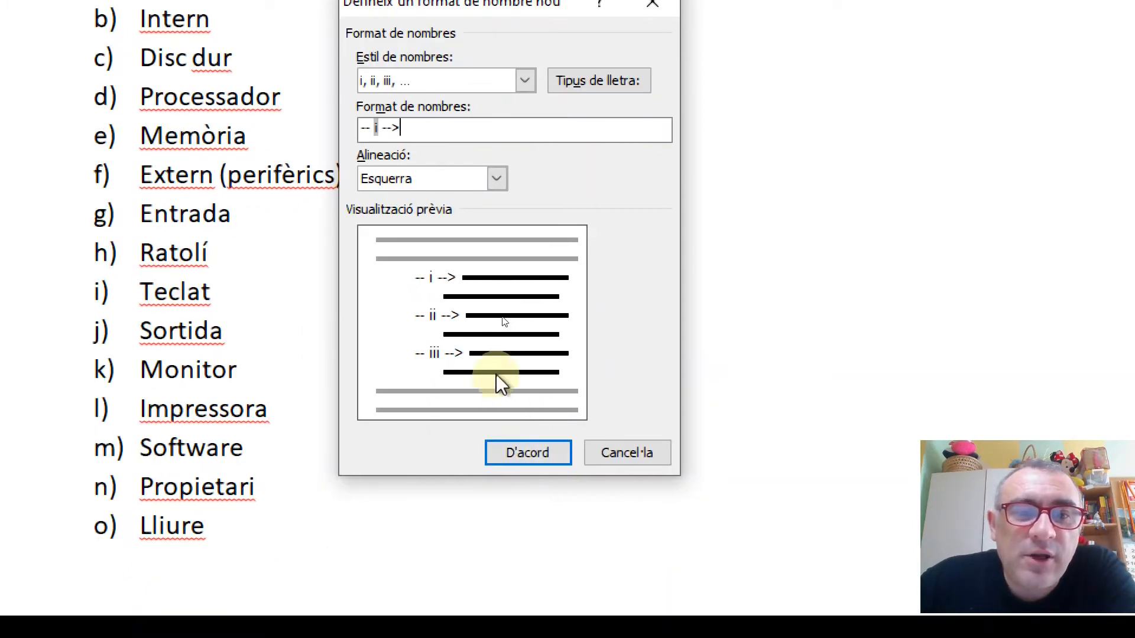
click(520, 463)
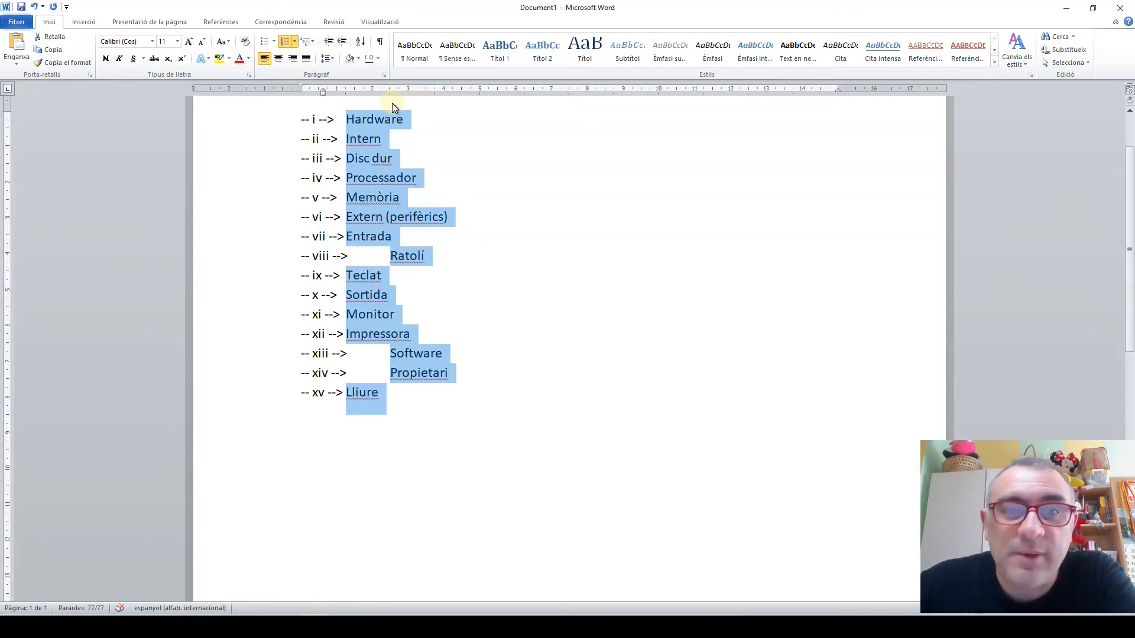
click(34, 7)
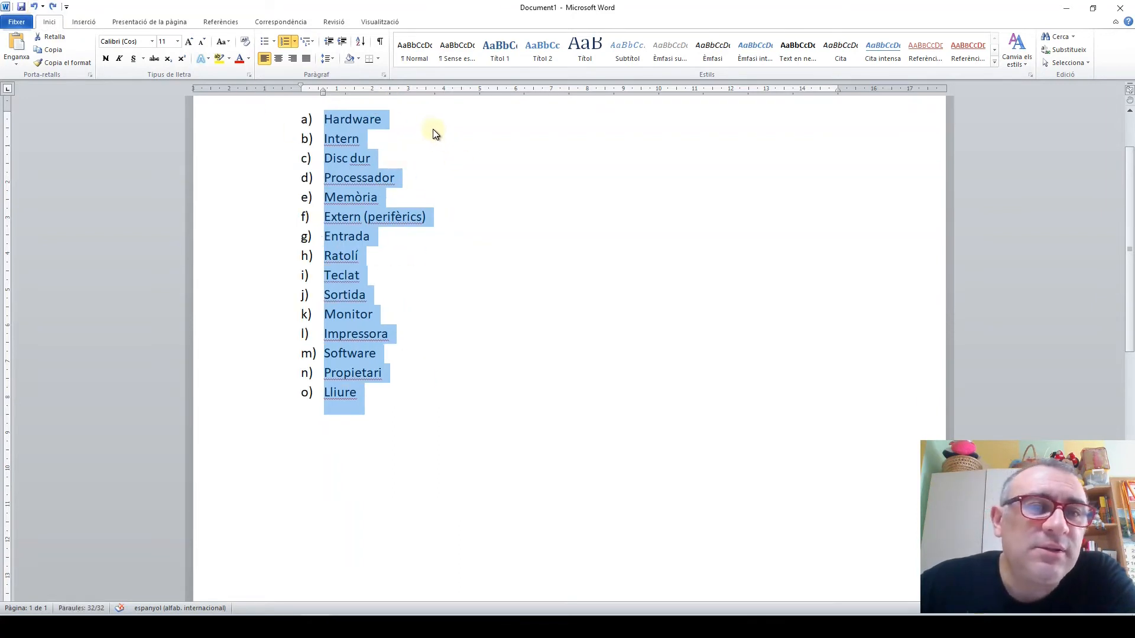
- Switch Intern back and forth between the first and second list levels, leaving it demoted under Hardware
click(419, 119)
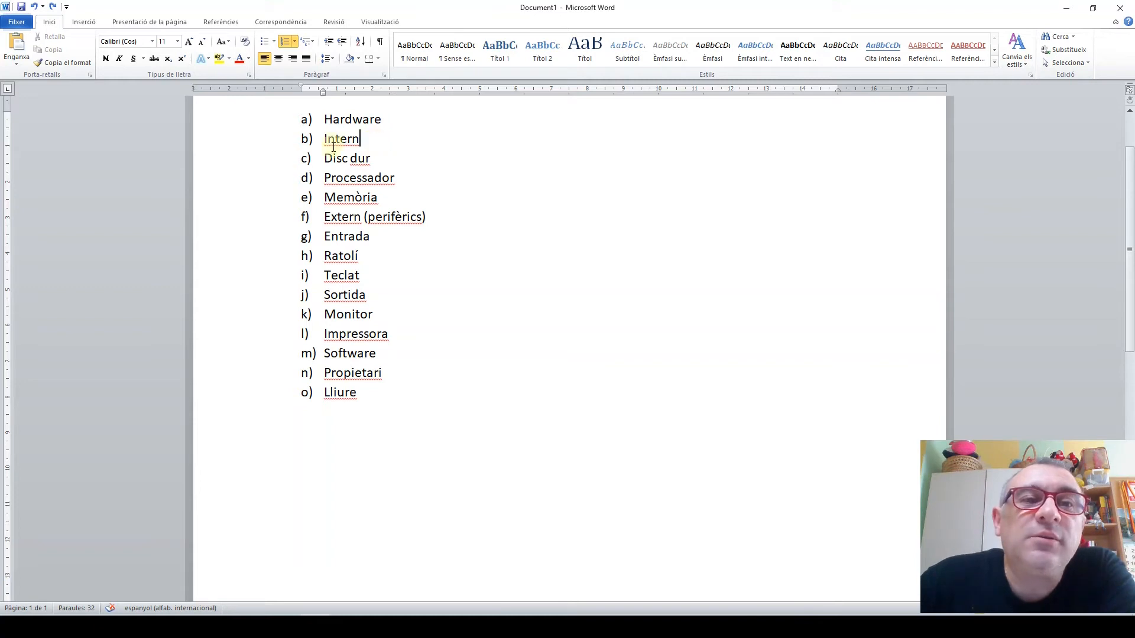
key(Down)
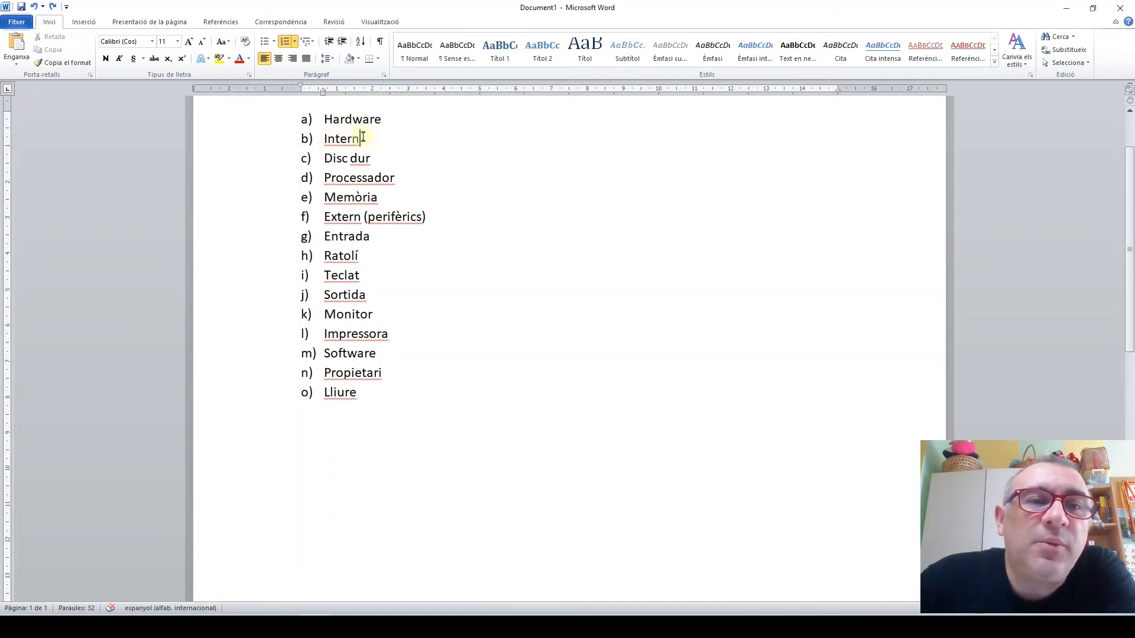
click(343, 41)
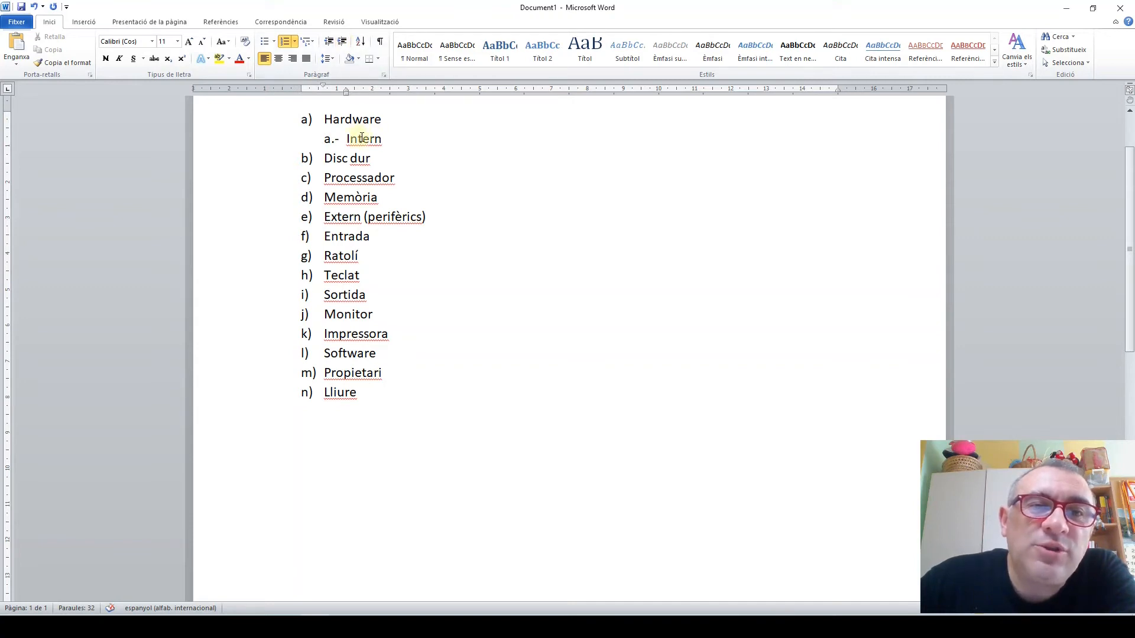
click(329, 45)
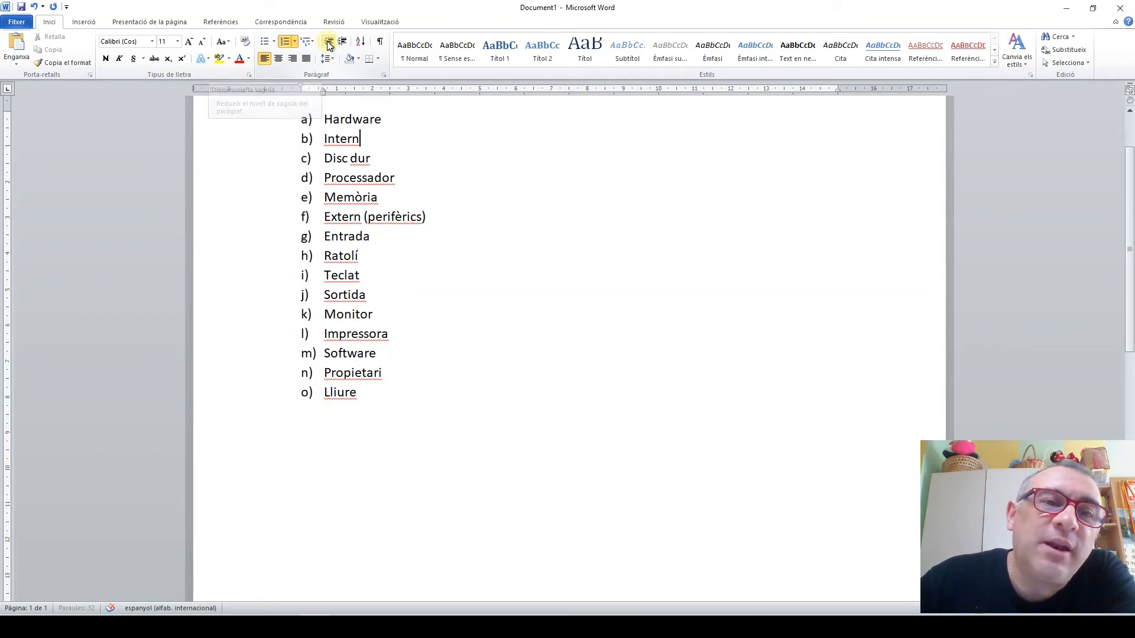
click(347, 45)
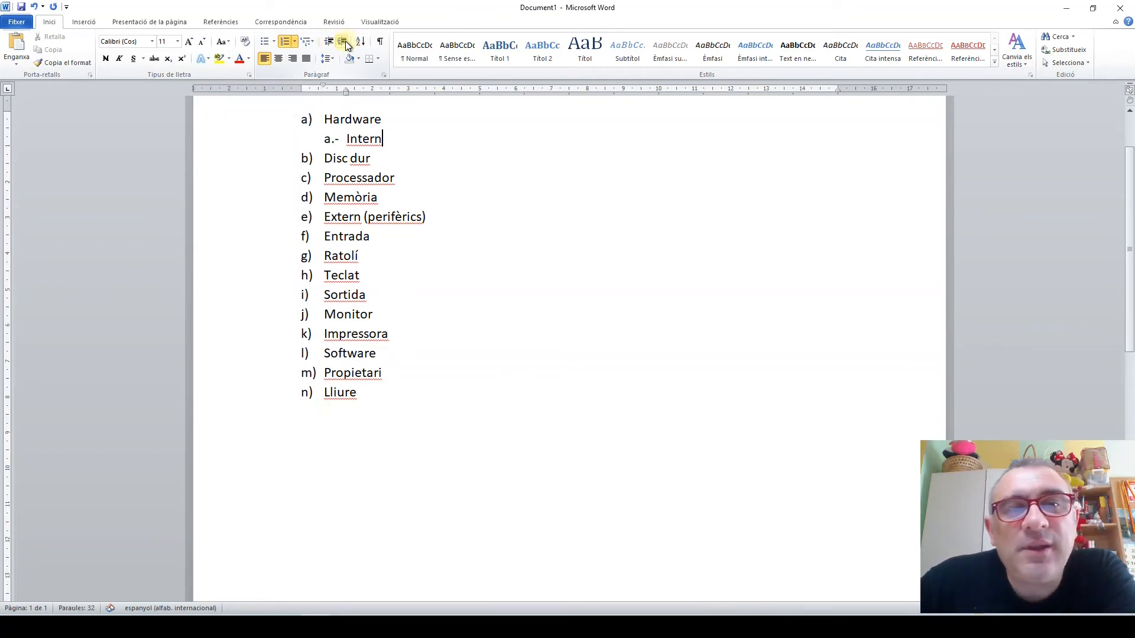
click(330, 42)
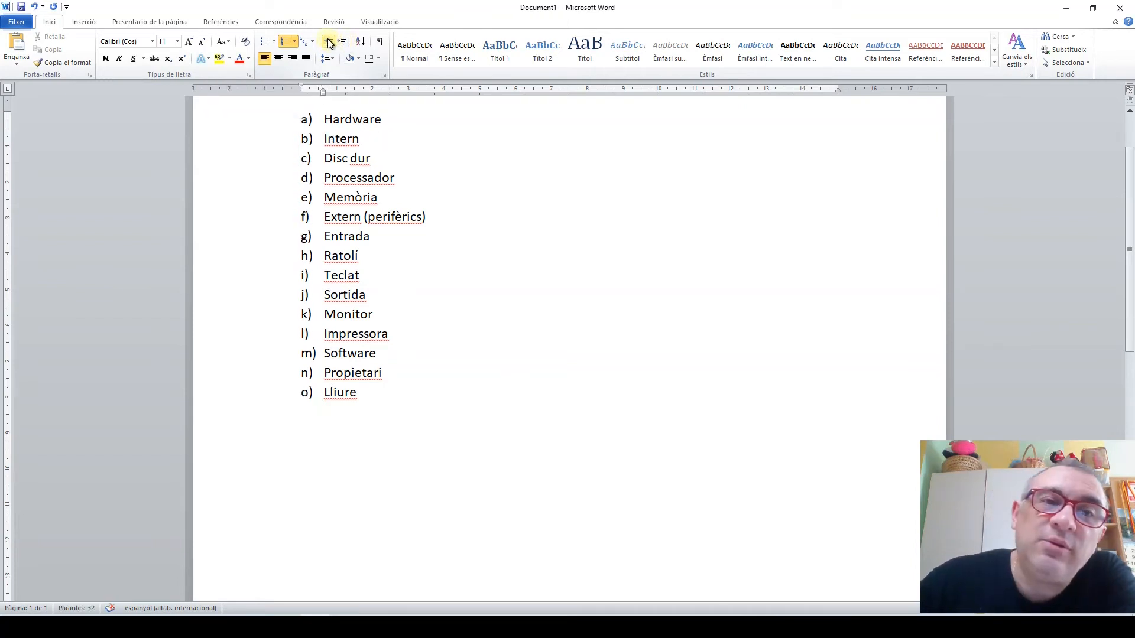
click(342, 43)
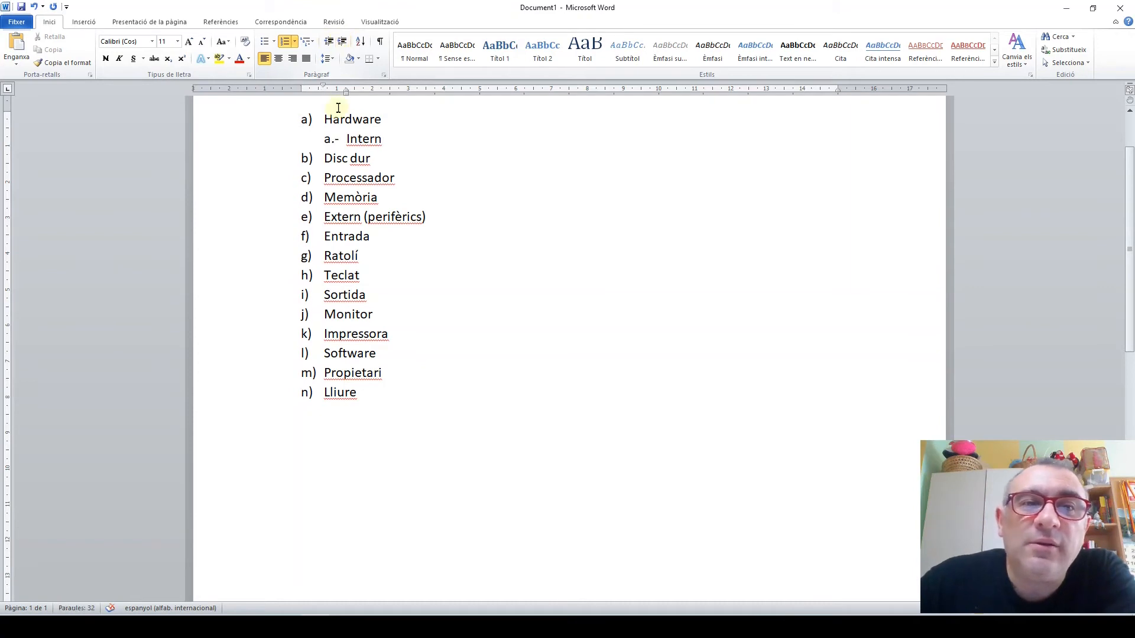
- Demote Disc dur by two list levels so it is a sub-item of Intern
click(327, 158)
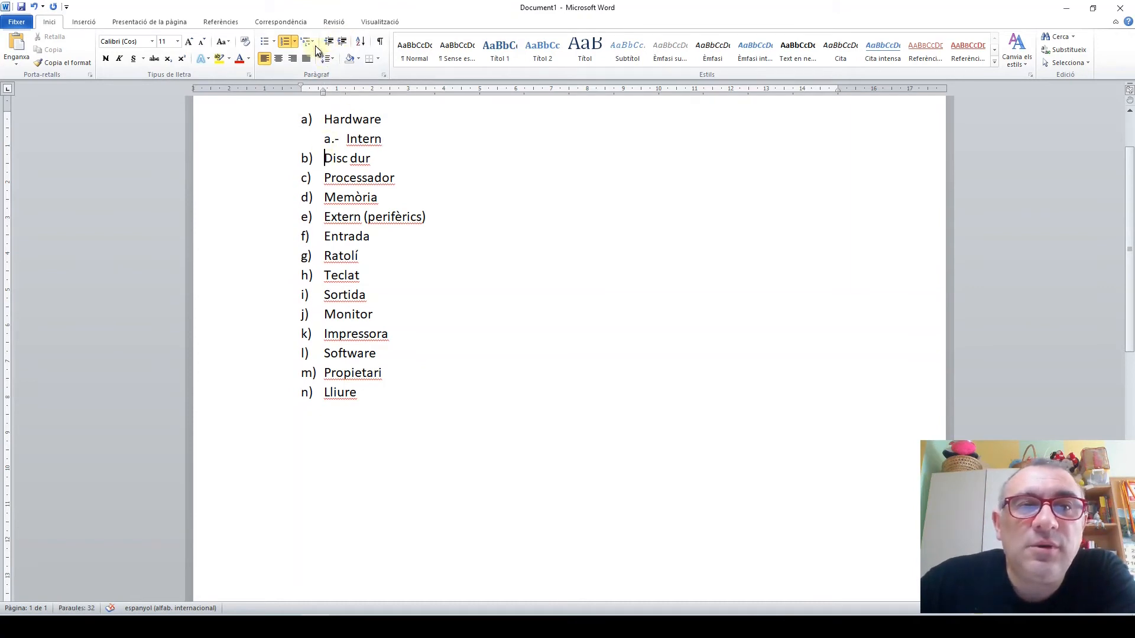
click(342, 41)
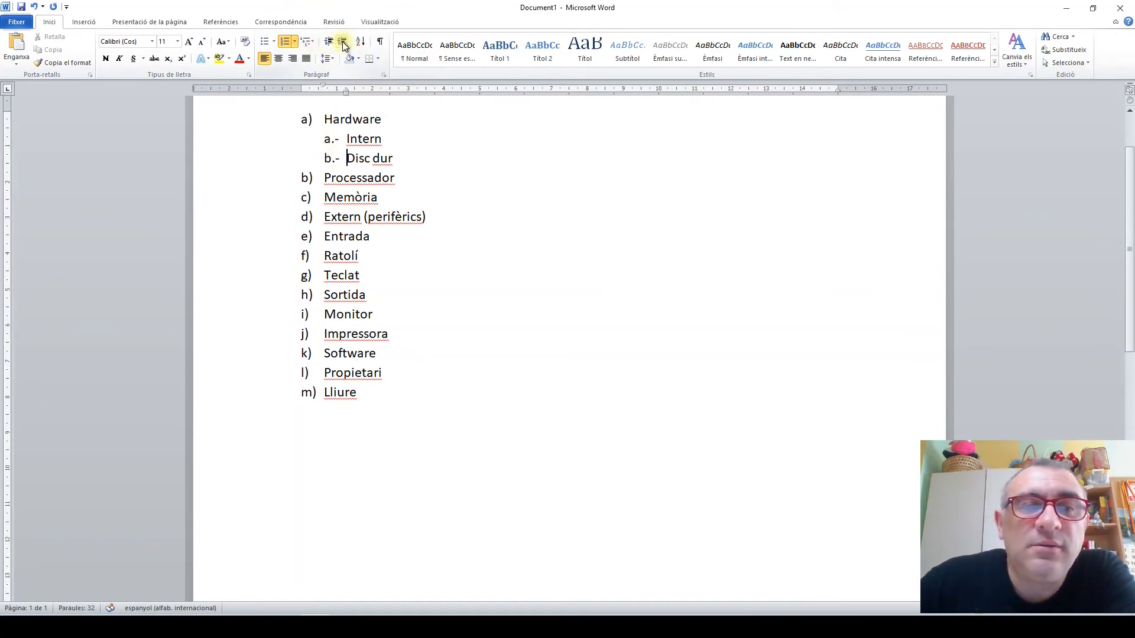
click(342, 41)
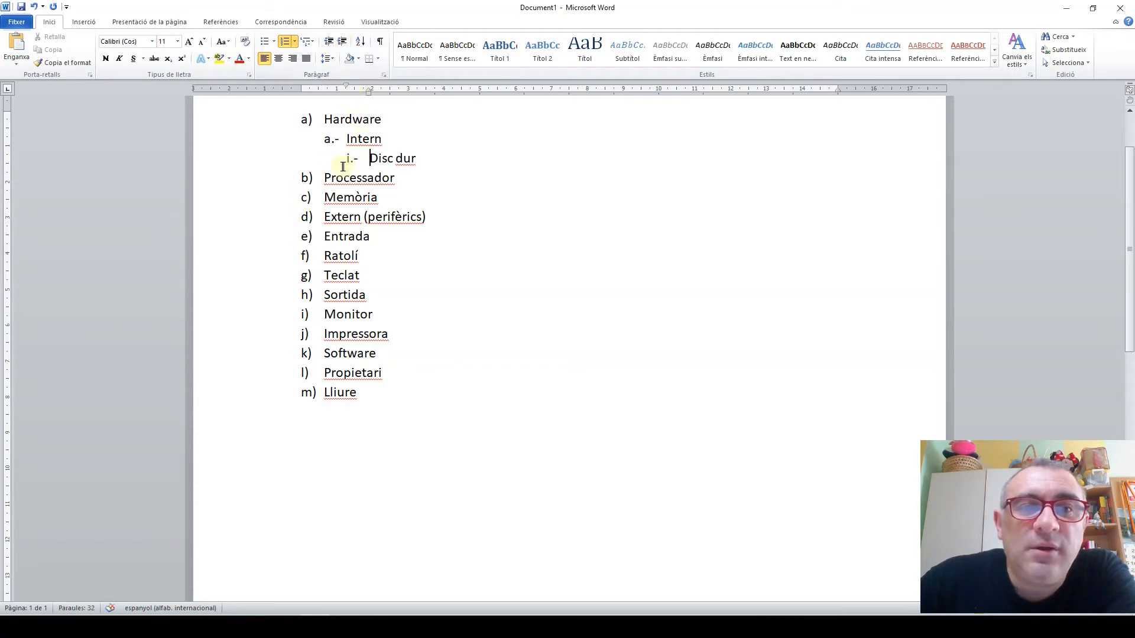
- Demote Processador and Memòria by two list levels each so they are sub-items of Intern
click(324, 178)
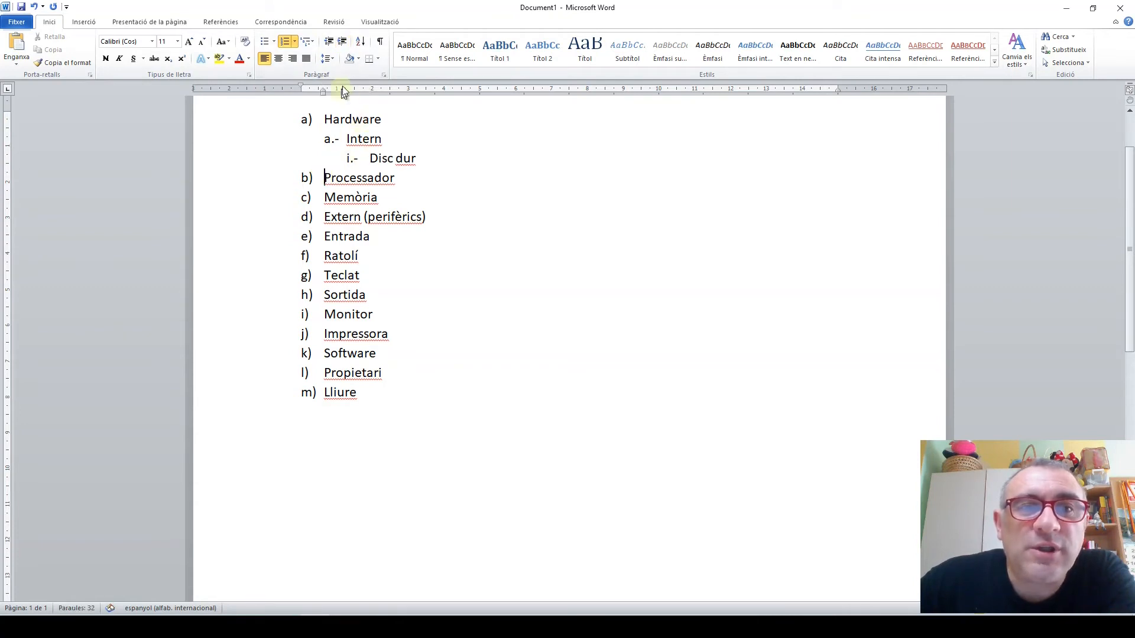
click(344, 41)
click(344, 42)
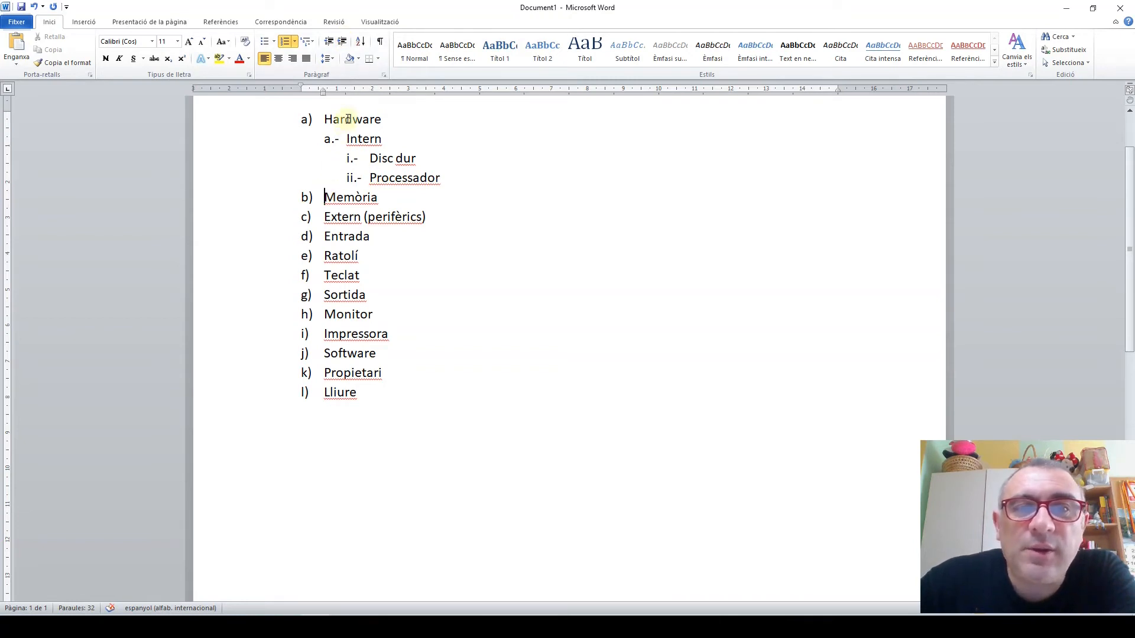
click(341, 42)
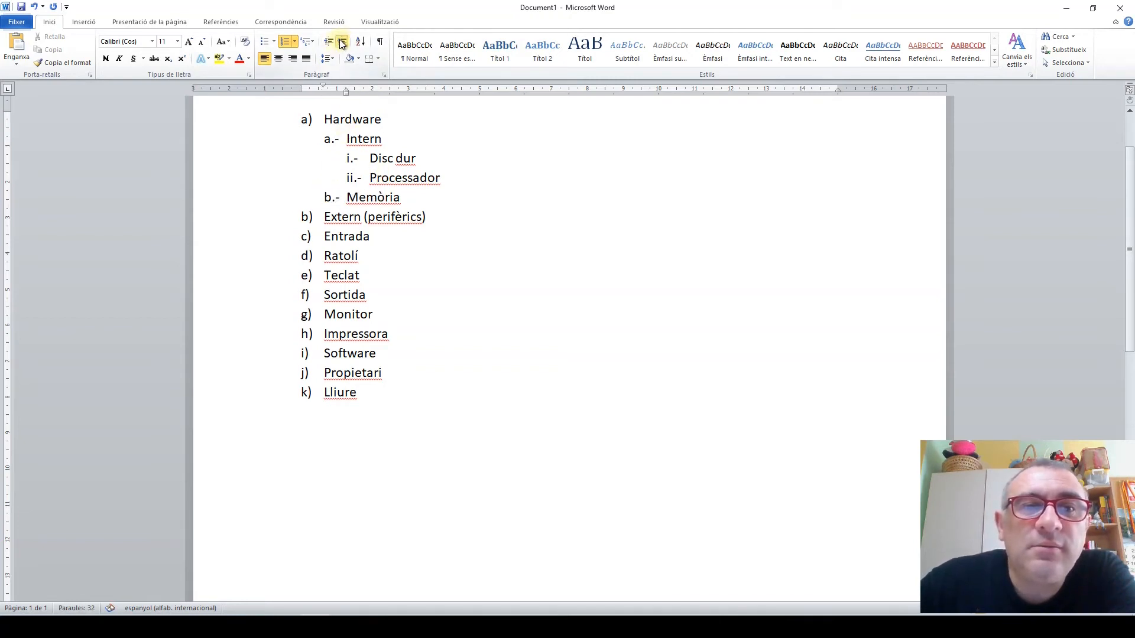
click(342, 42)
- Demote Extern (perifèrics) one level under Hardware, and Entrada two levels so it is a sub-item of Extern
click(322, 215)
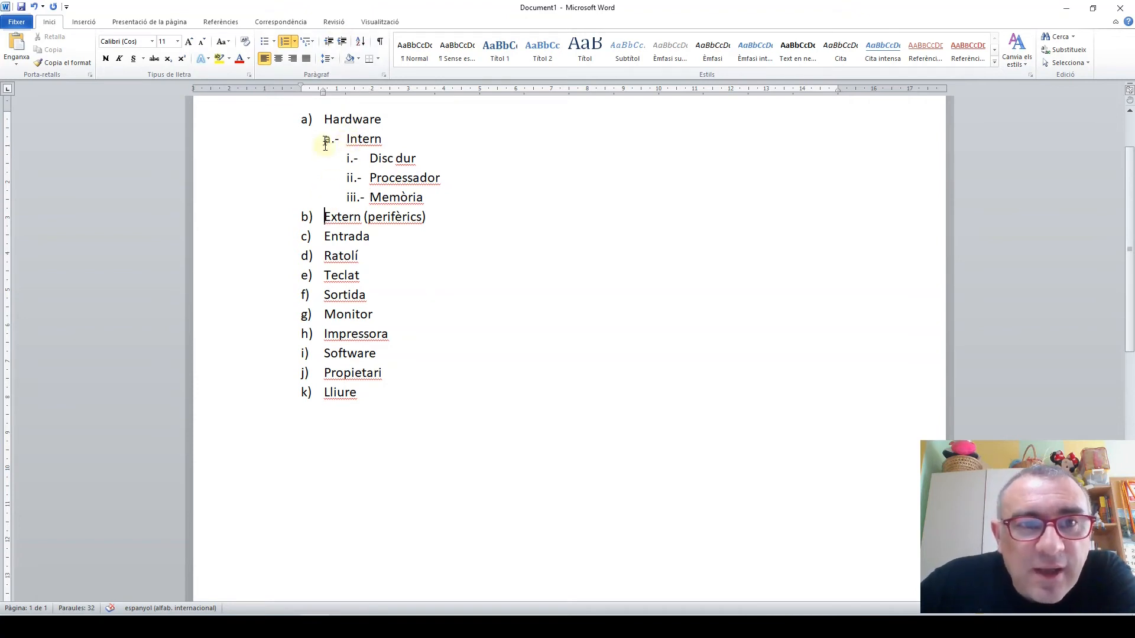
click(344, 42)
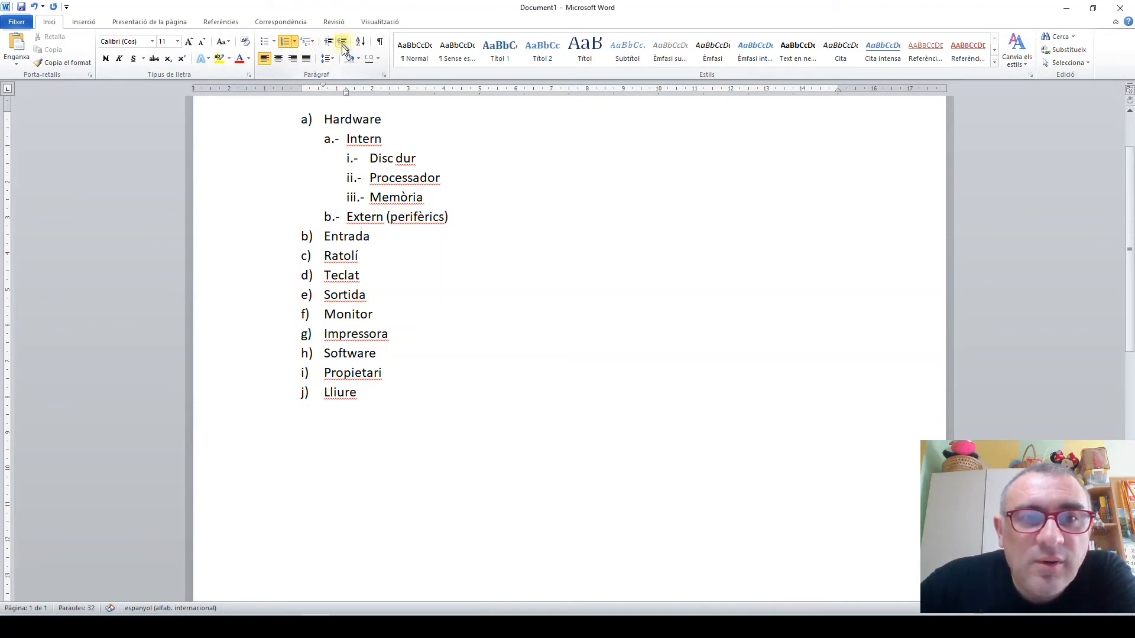
click(320, 238)
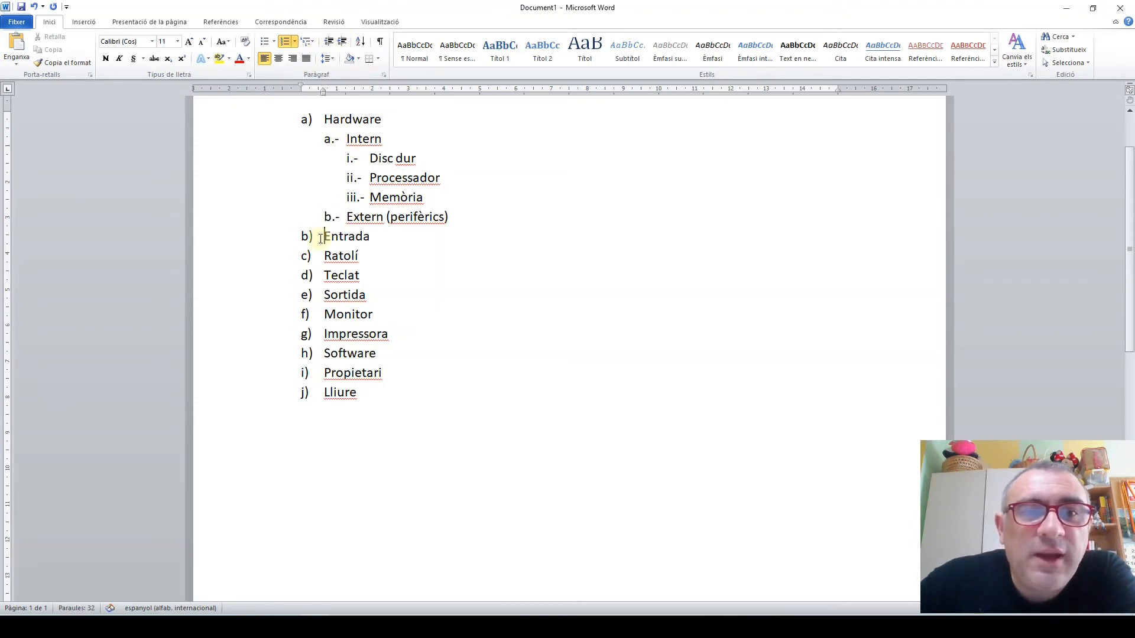
click(342, 42)
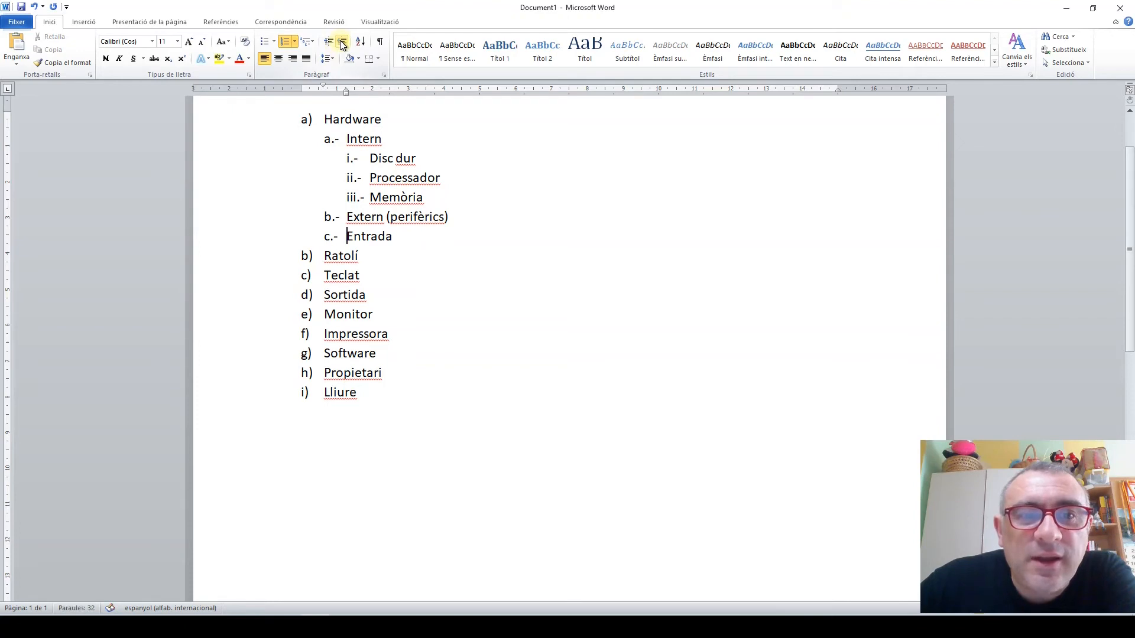
click(342, 43)
- Demote Sortida one list level, and Ratolí and Teclat three levels each so they are sub-items of Entrada
click(323, 294)
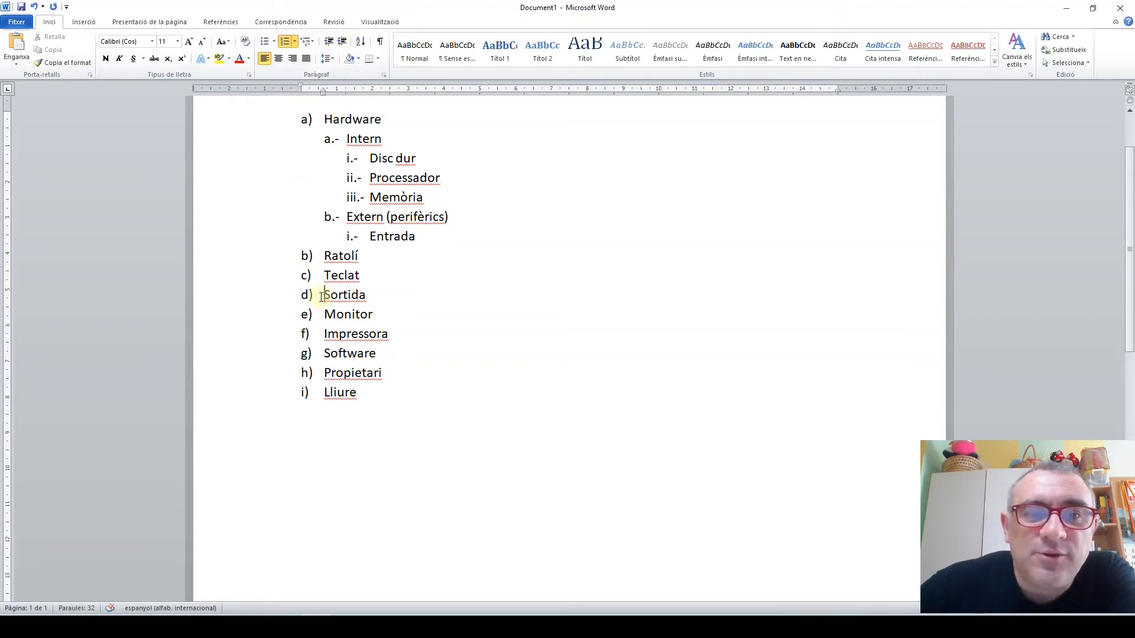
click(343, 42)
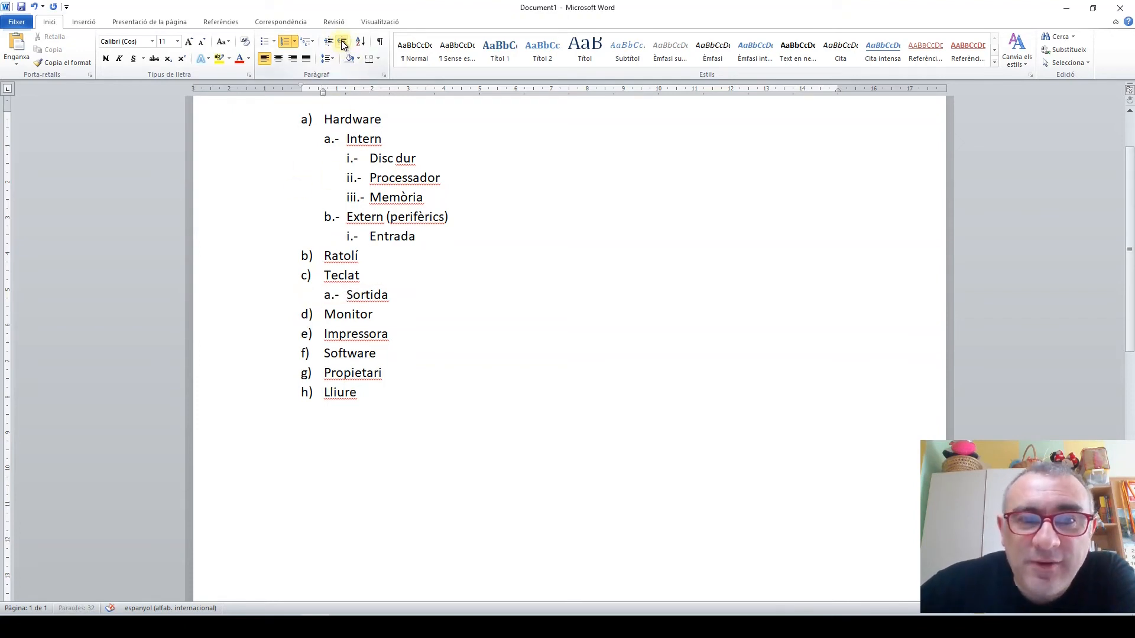
click(324, 255)
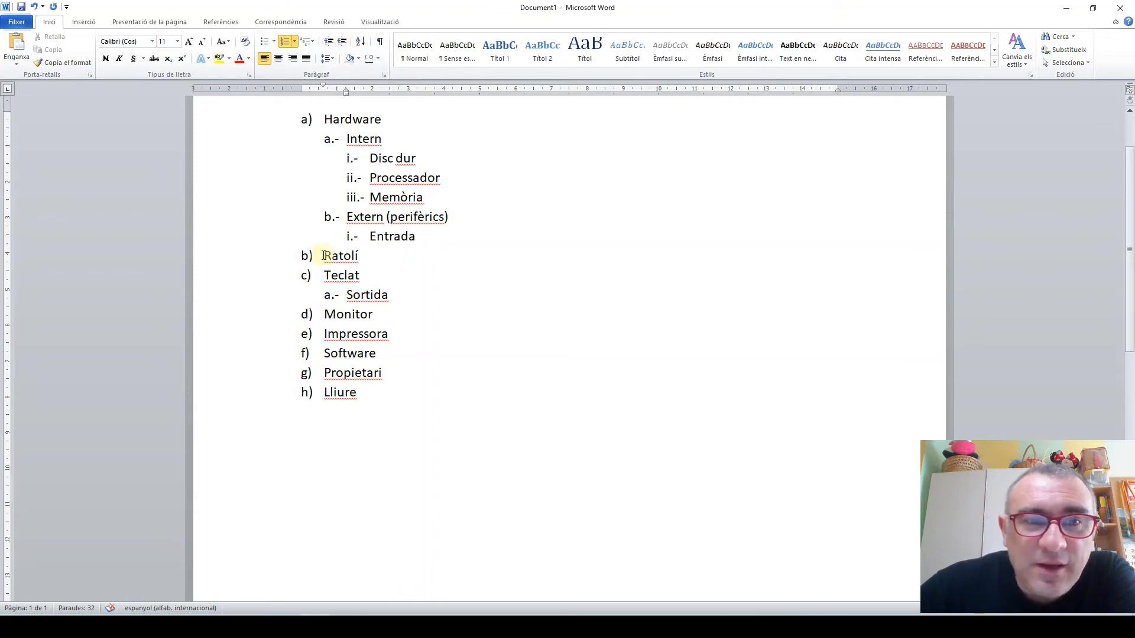
click(342, 42)
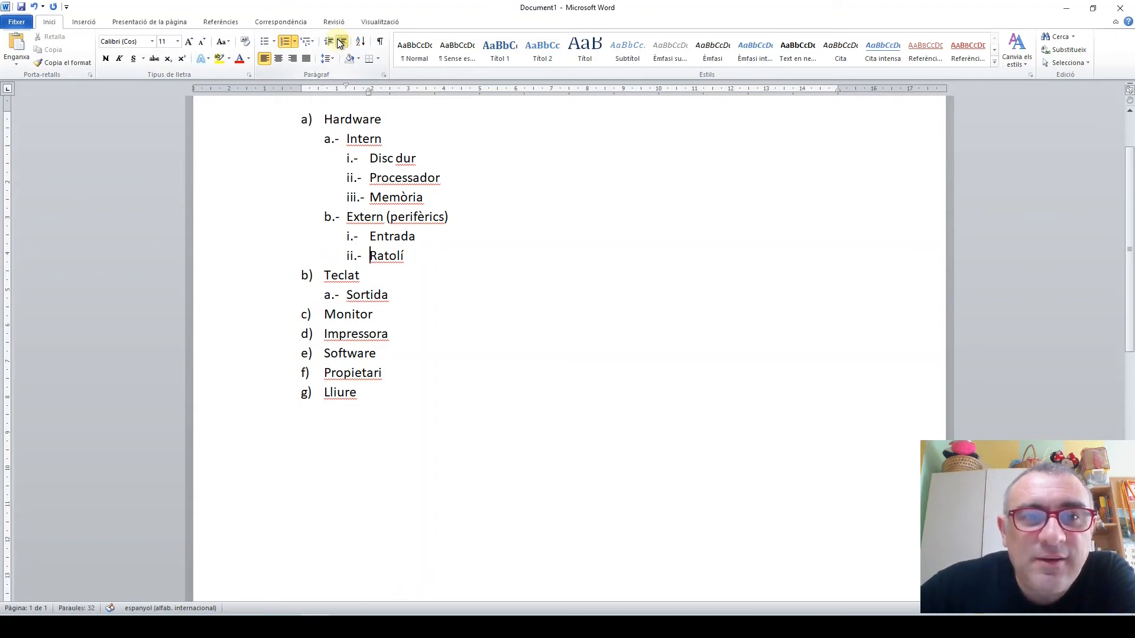
click(342, 42)
click(321, 283)
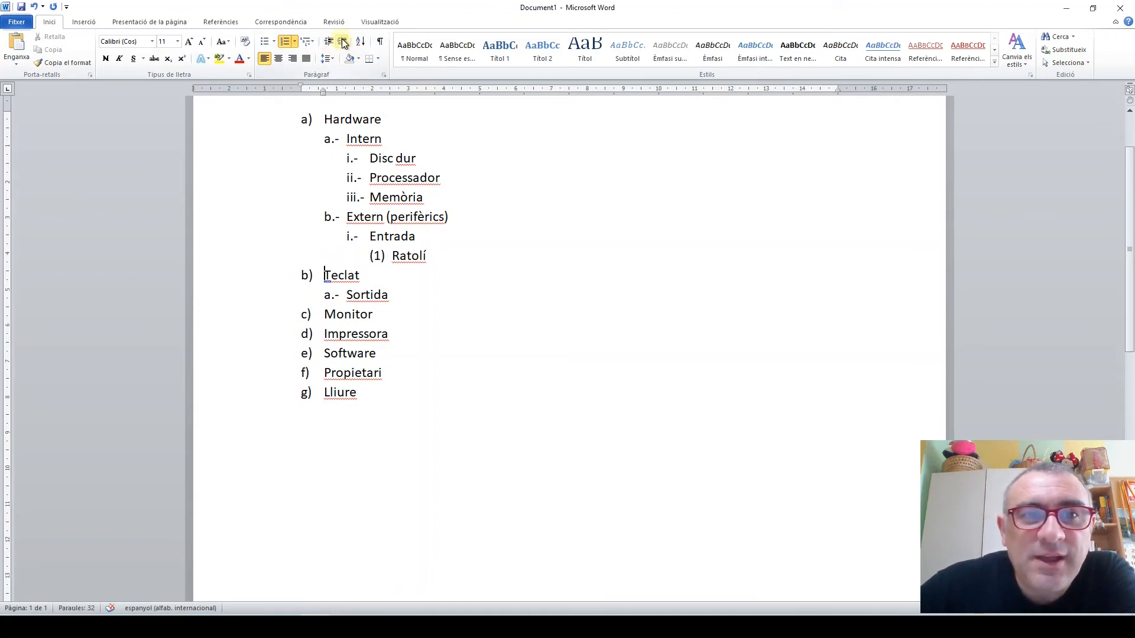
click(342, 42)
click(343, 42)
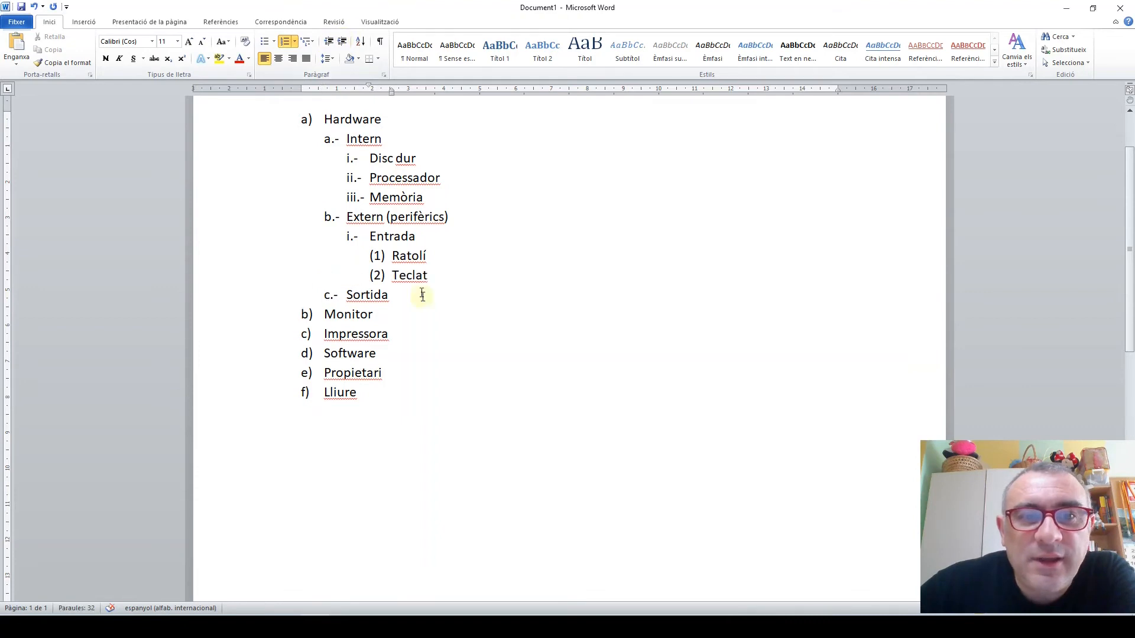
- Demote Monitor three list levels, and Sortida one more level so it is a sub-item of Extern alongside Entrada
click(327, 314)
click(343, 42)
click(343, 43)
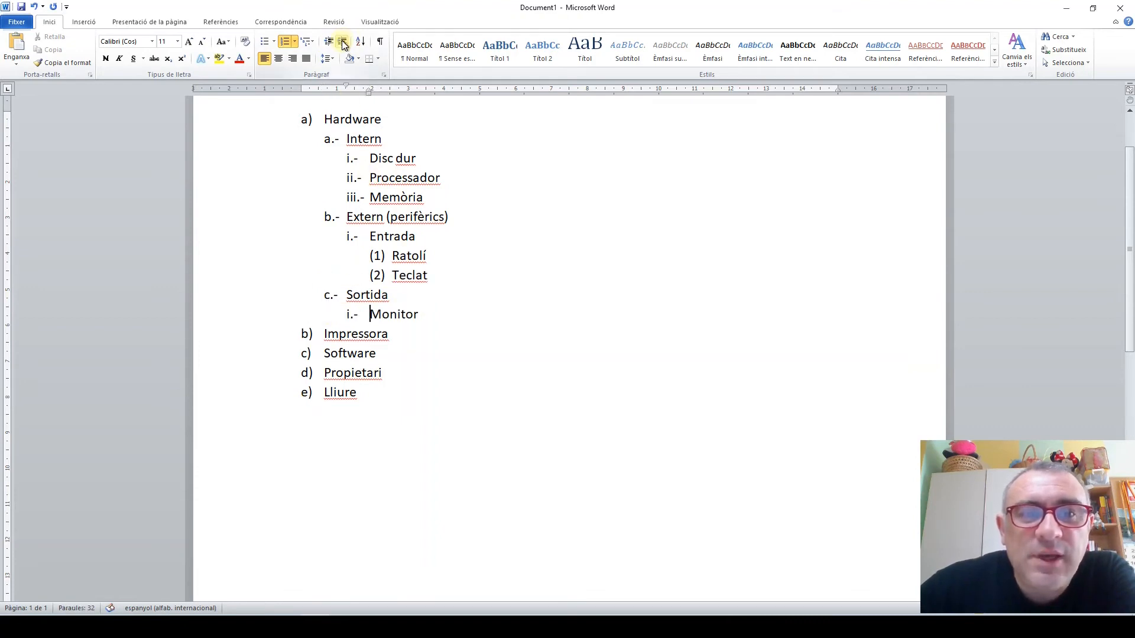
click(343, 43)
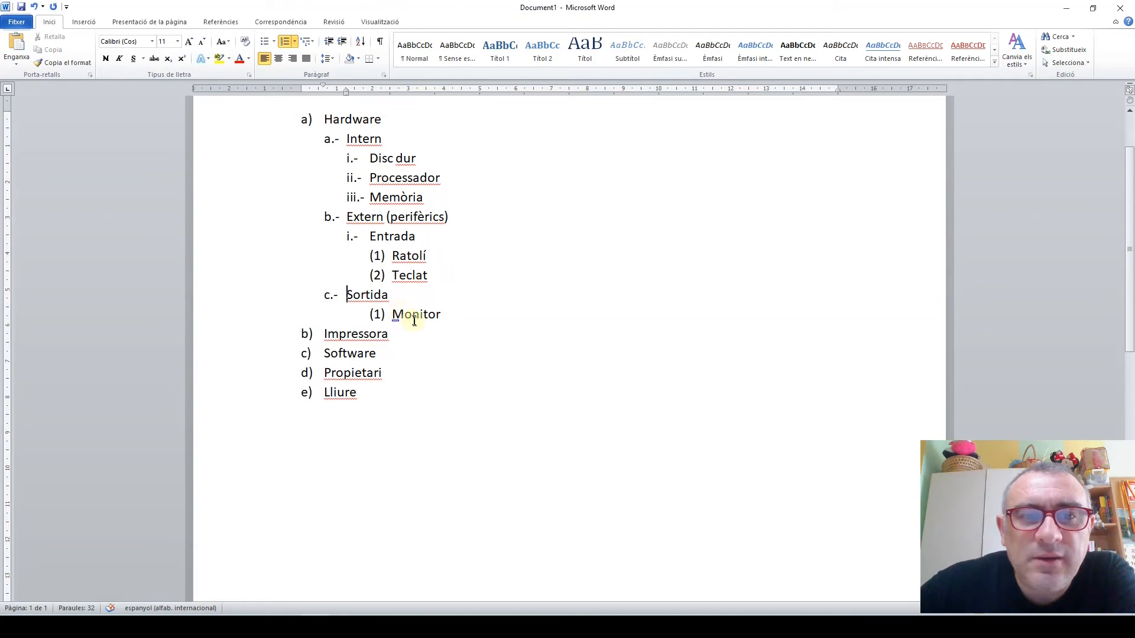
click(348, 294)
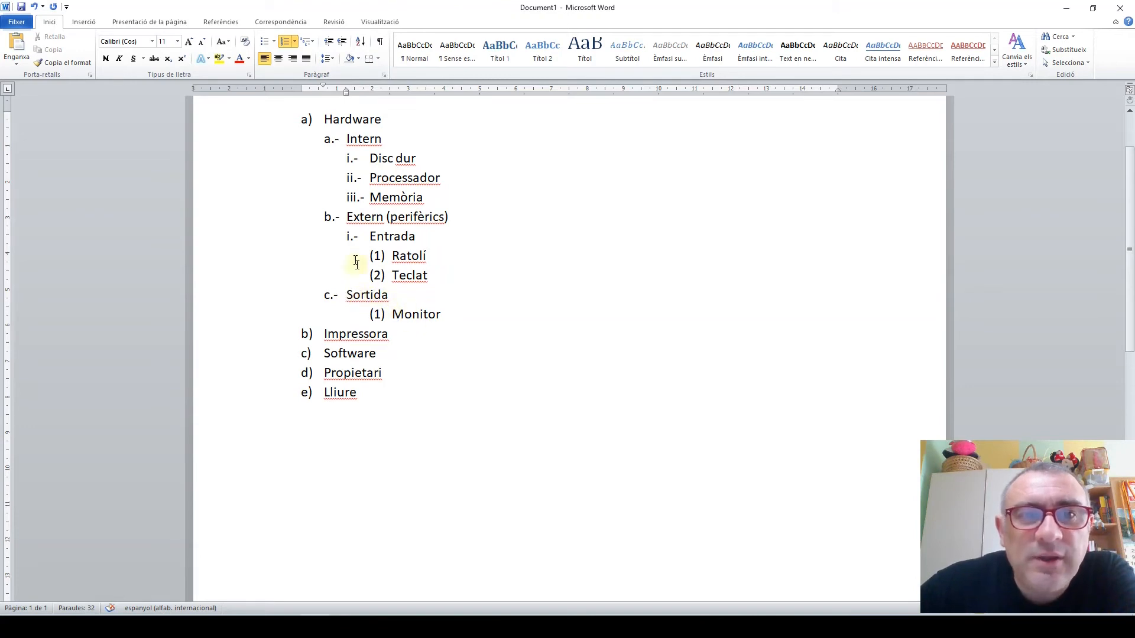
click(344, 42)
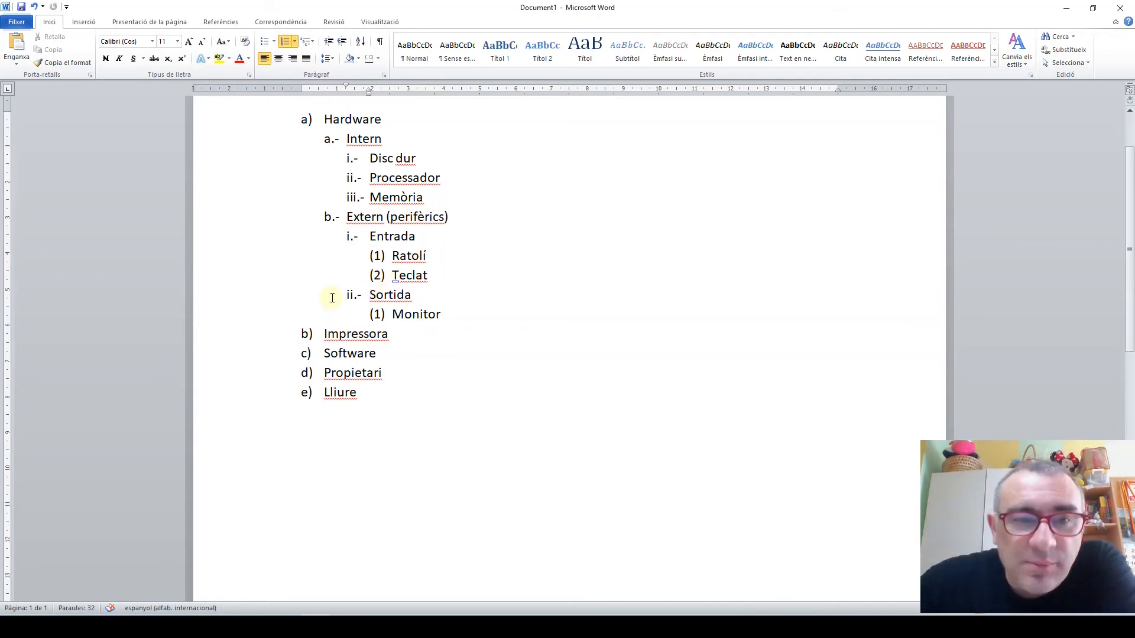
- Demote Impressora by three list levels so it sits beside Monitor under Sortida
click(324, 331)
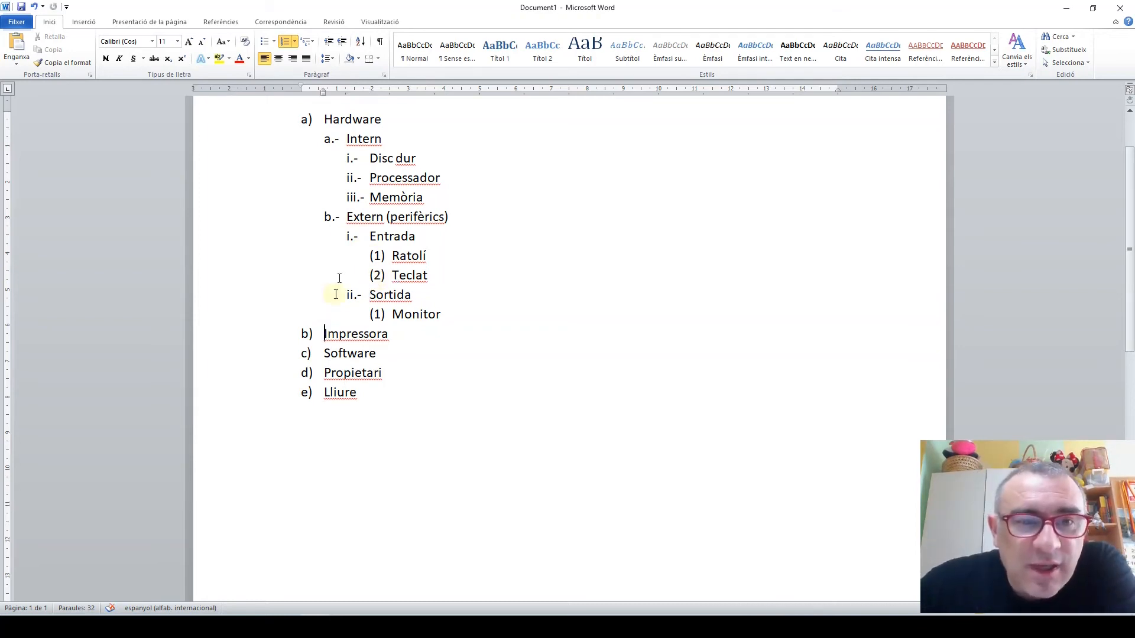
click(342, 42)
click(342, 41)
click(343, 42)
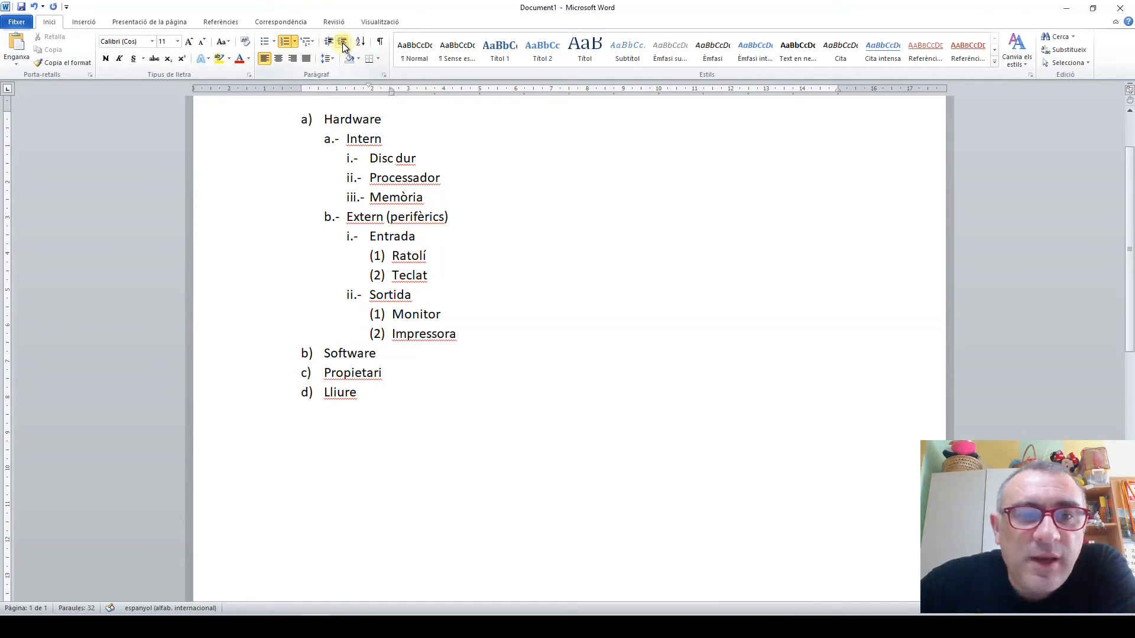
- Demote Propietari and Lliure by one list level each so they are sub-items of Software
click(322, 353)
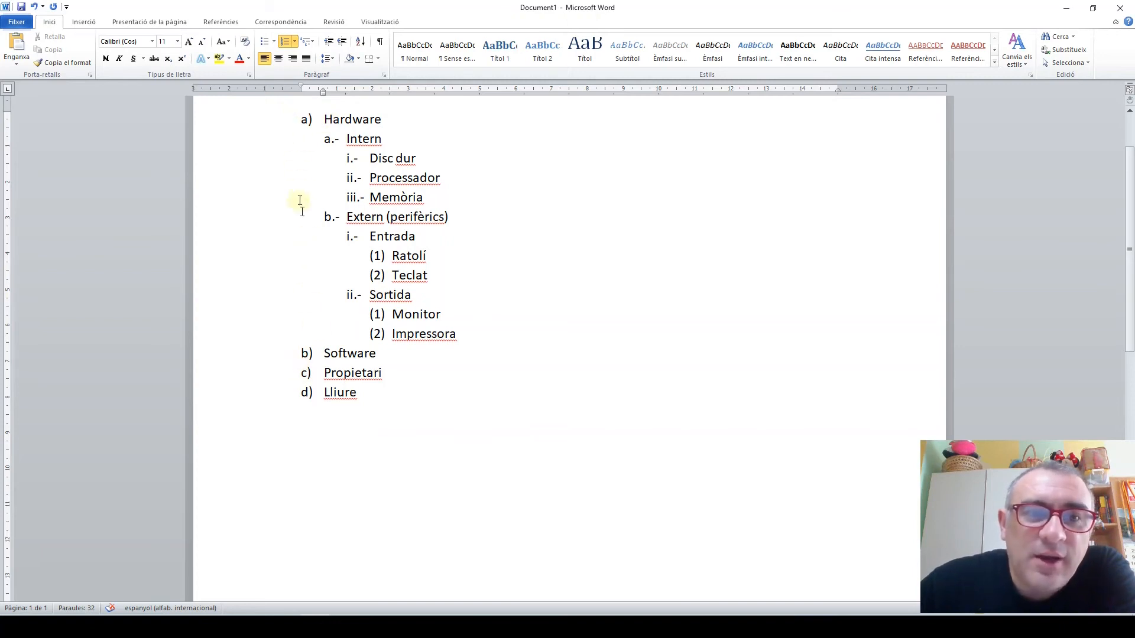
click(342, 42)
click(324, 396)
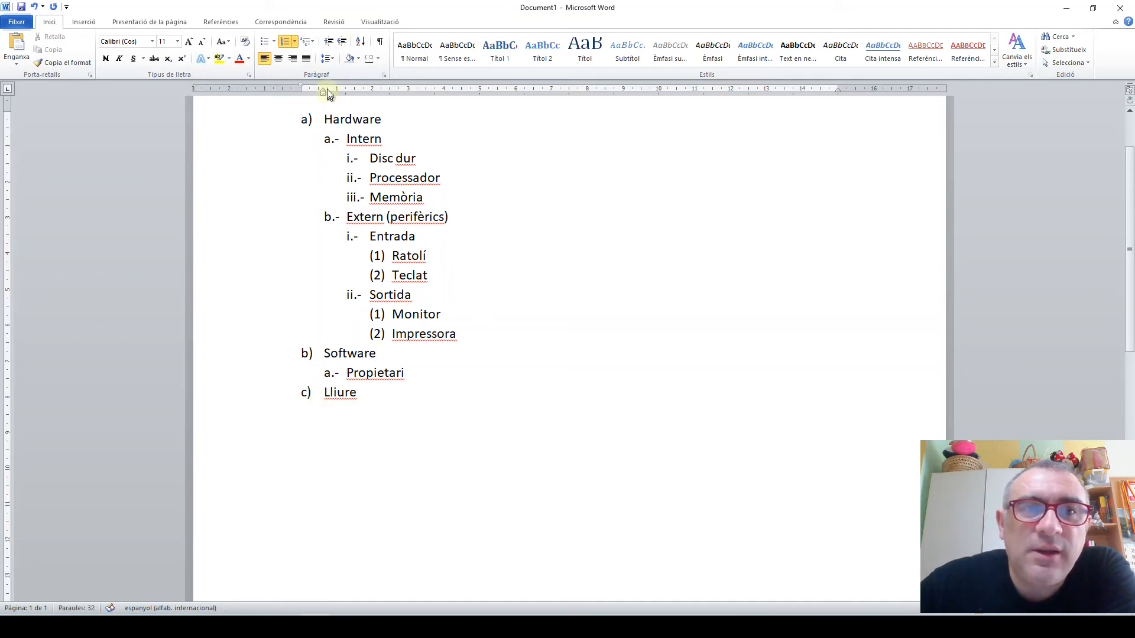
click(343, 43)
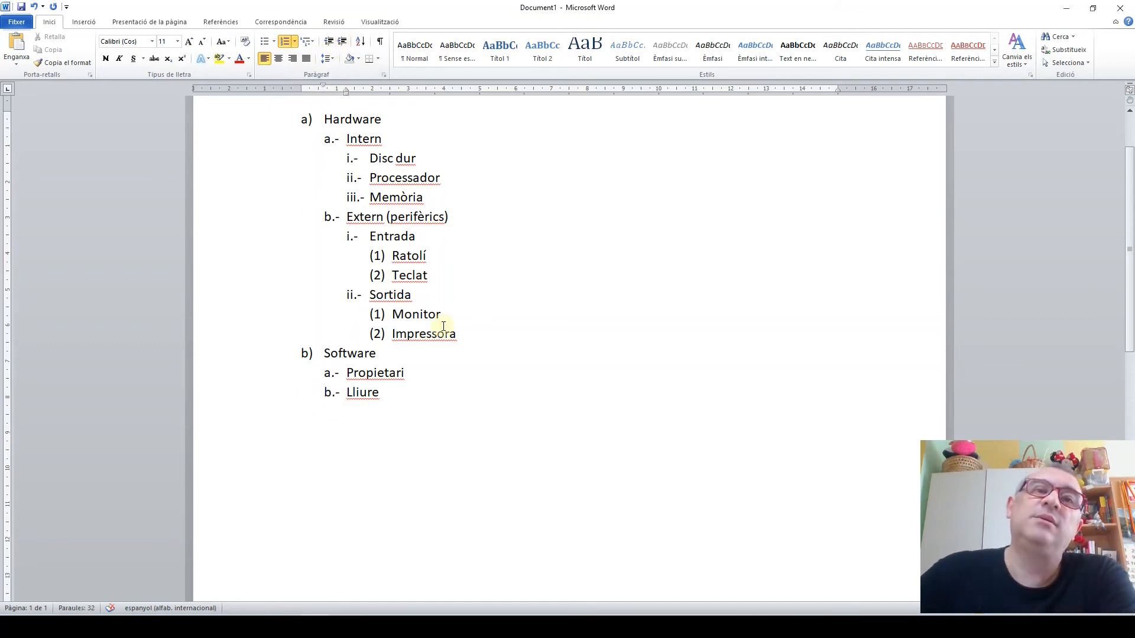
- Apply the 1., 1.1., 1.1.1. multilevel numbering format to the entire list from Hardware to Lliure
scroll(419, 317, up, 1)
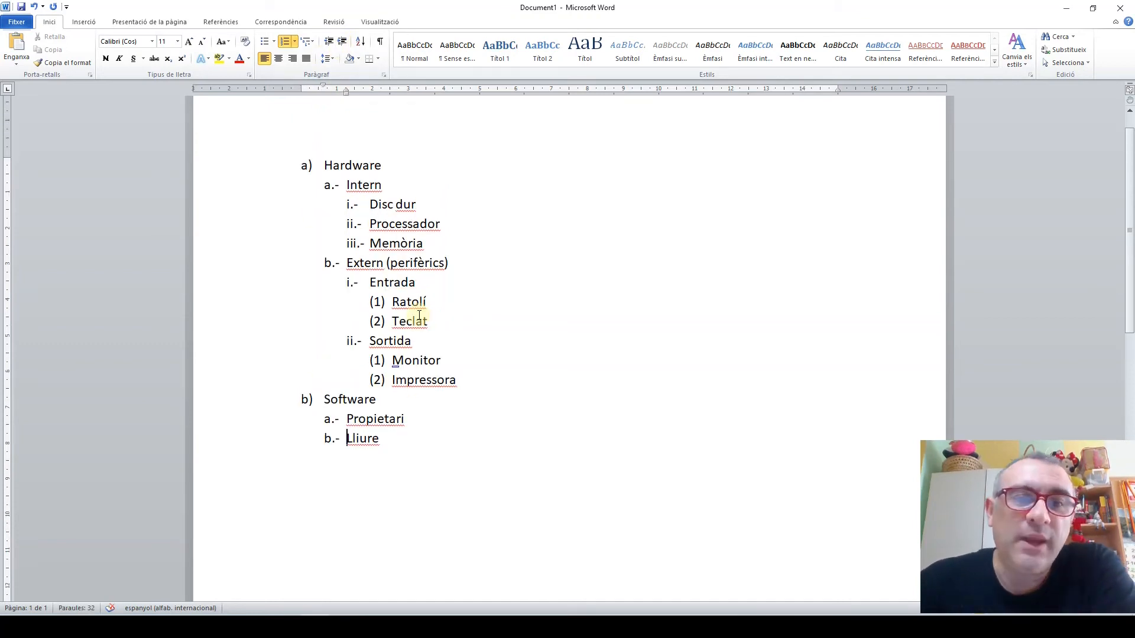
drag(317, 164, 372, 443)
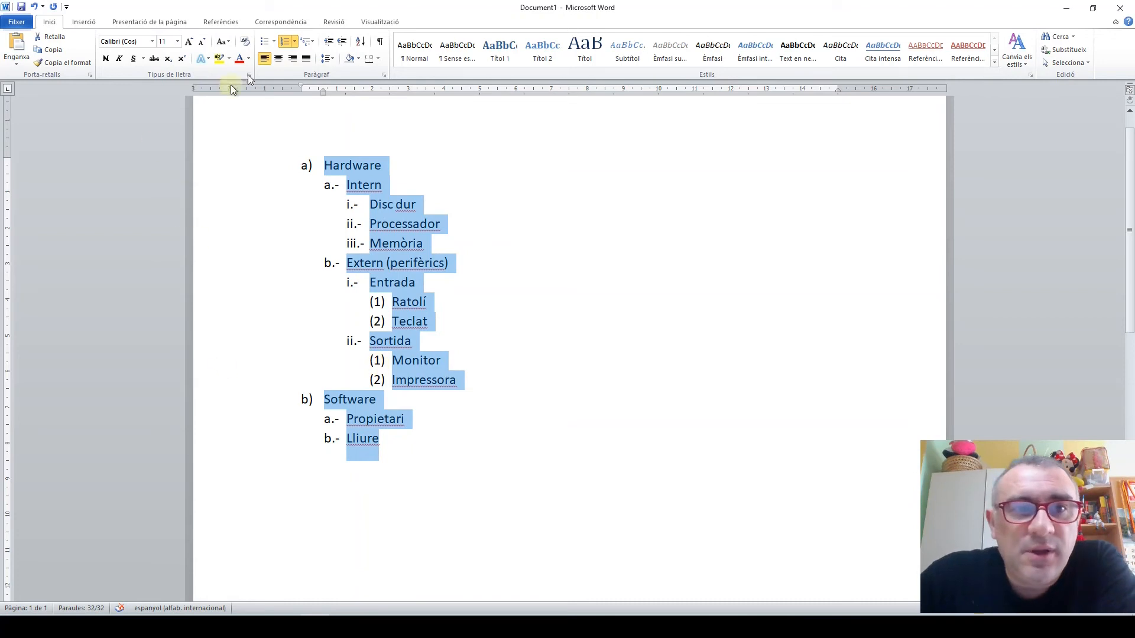
click(314, 41)
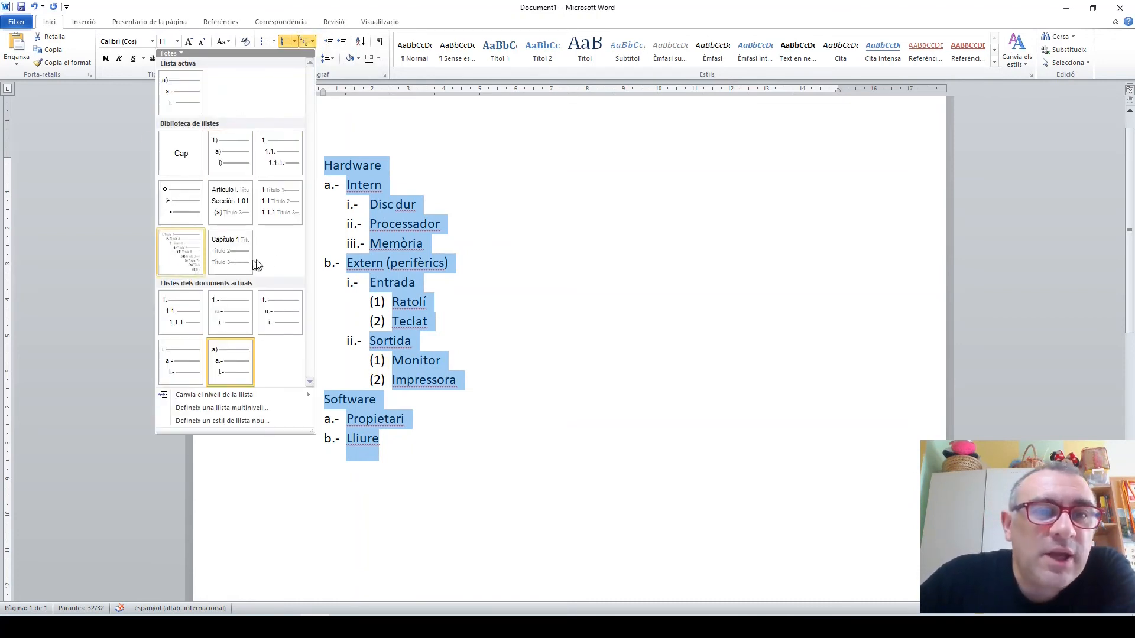
click(281, 165)
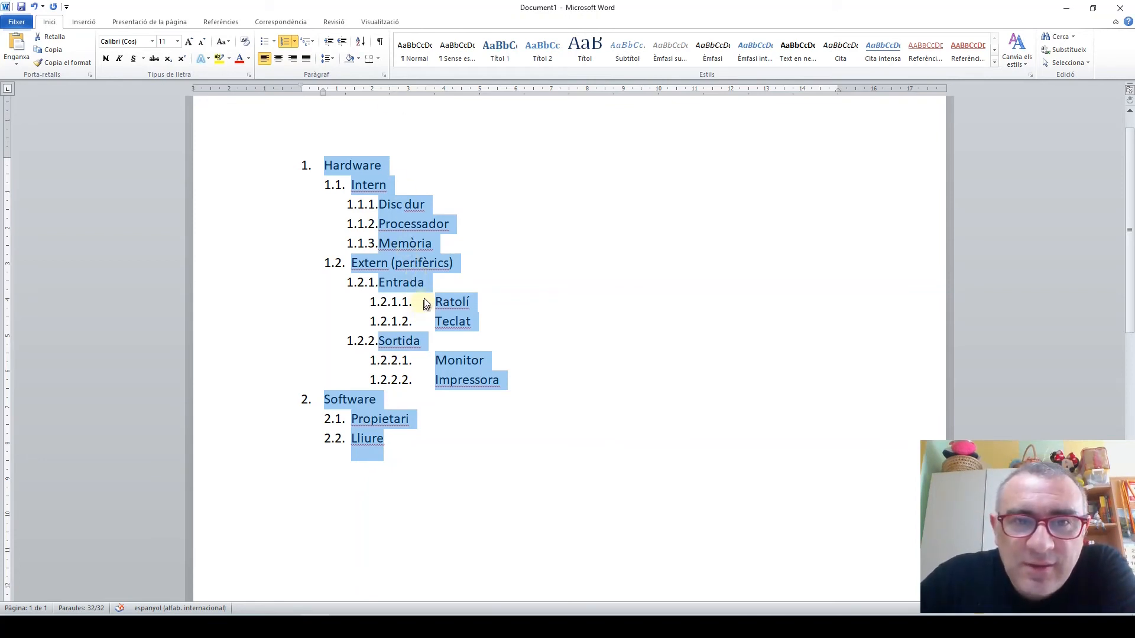
- Start defining a new multilevel list for the selected items and set the level 1 number style to A, B, C, …
click(307, 41)
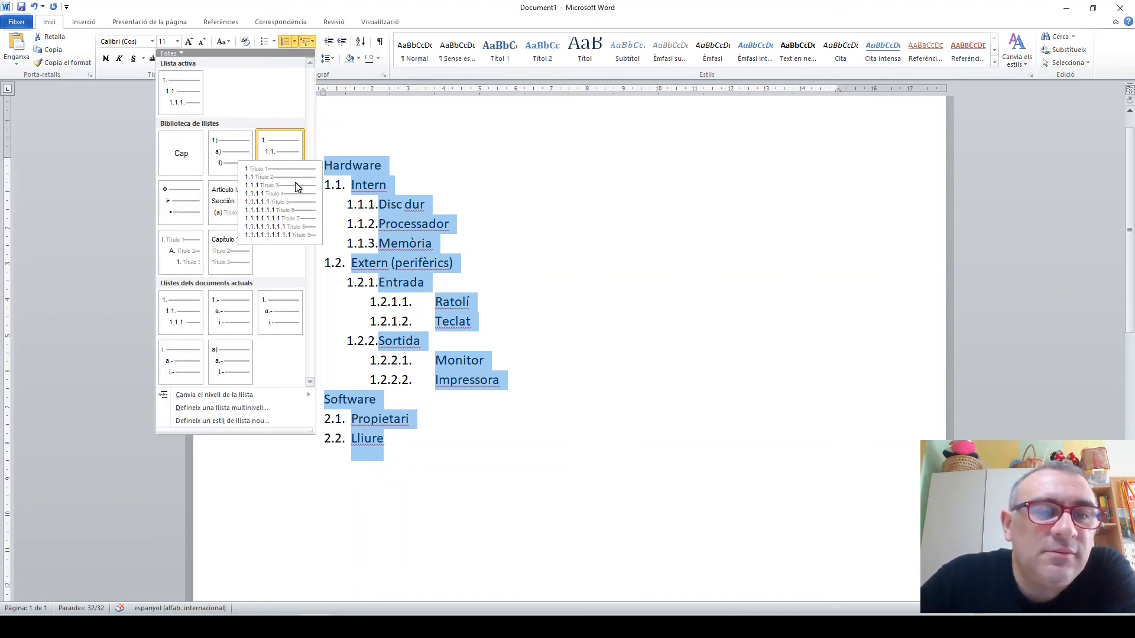
click(238, 409)
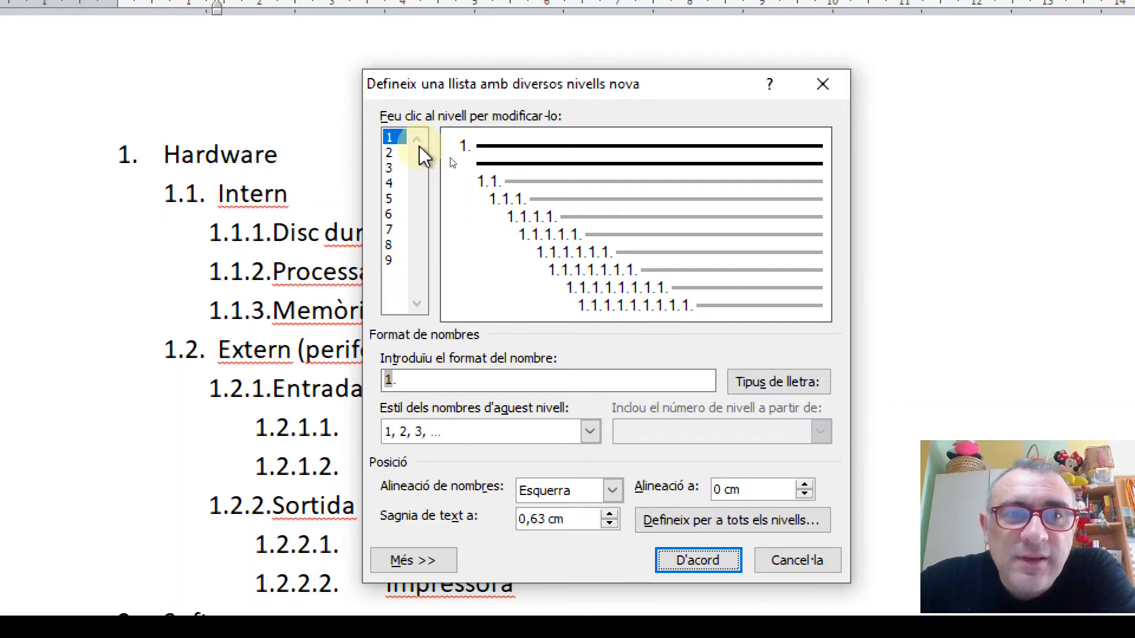
click(393, 154)
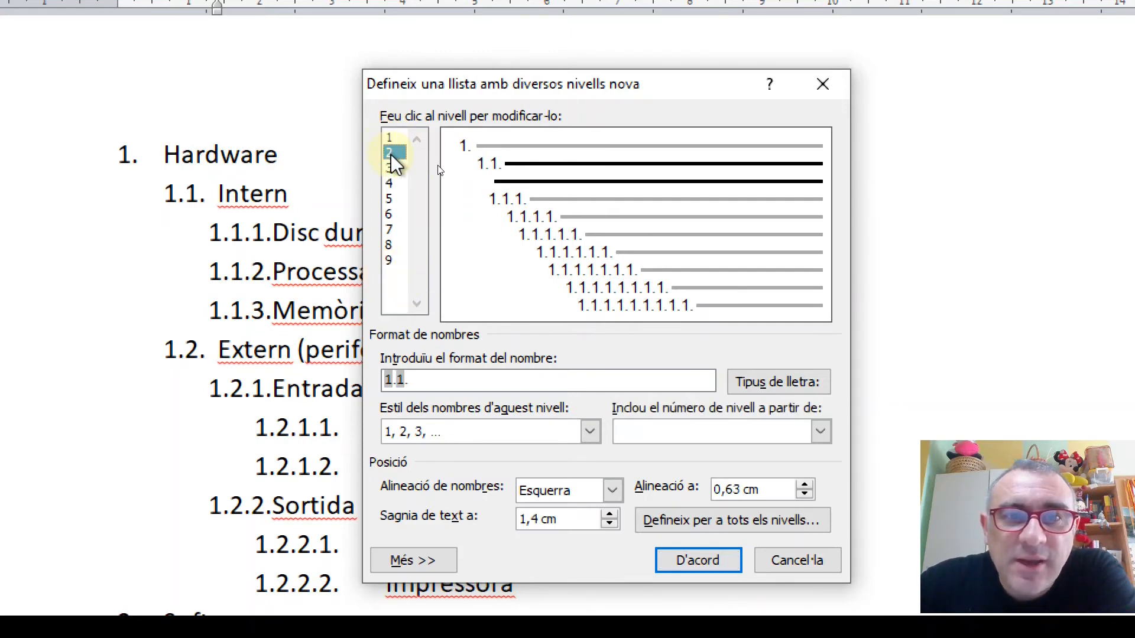
click(391, 138)
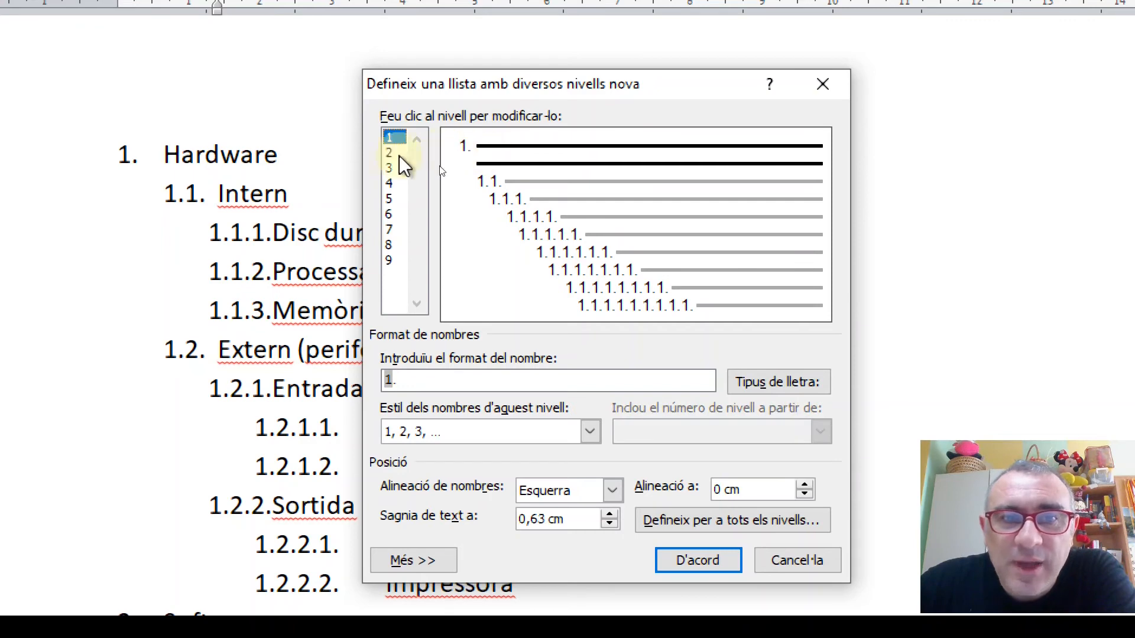
click(389, 154)
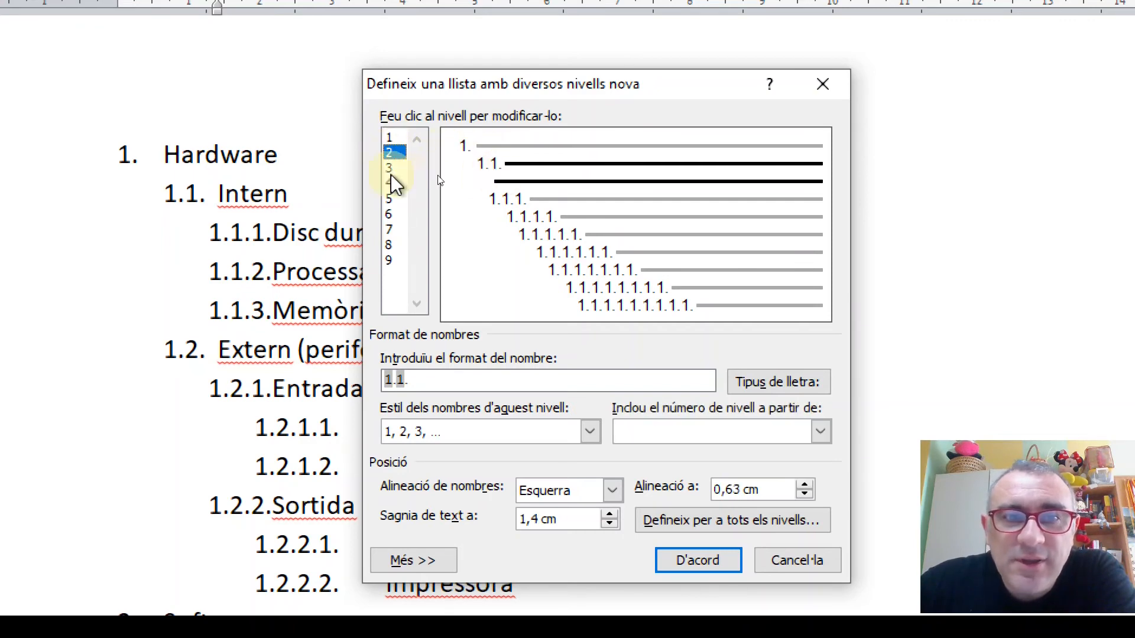
click(390, 169)
click(391, 183)
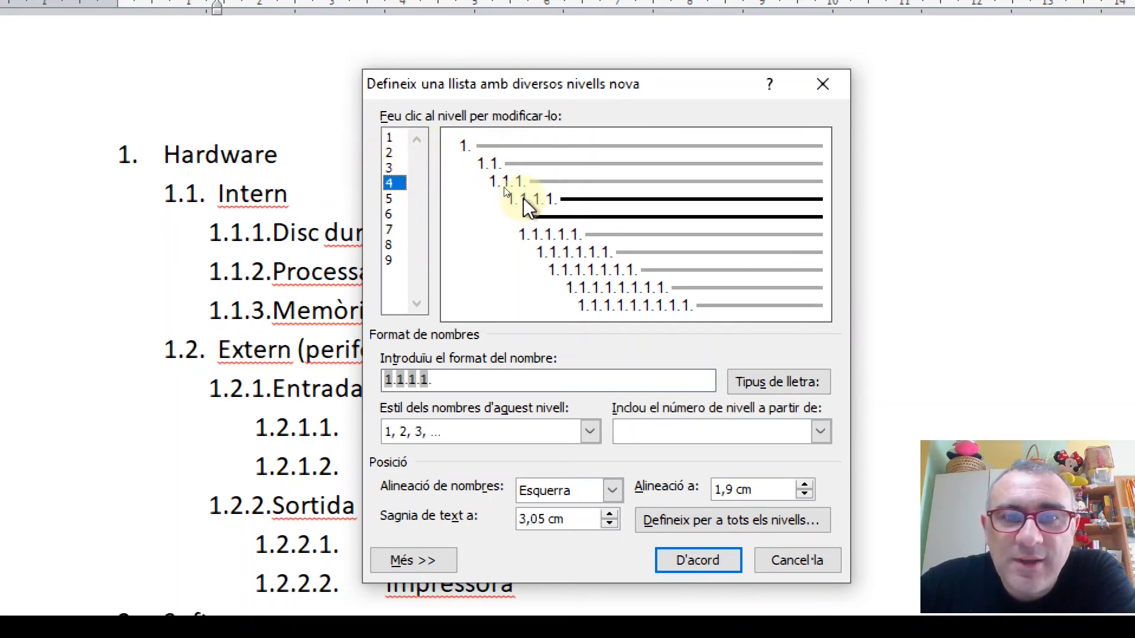
click(391, 138)
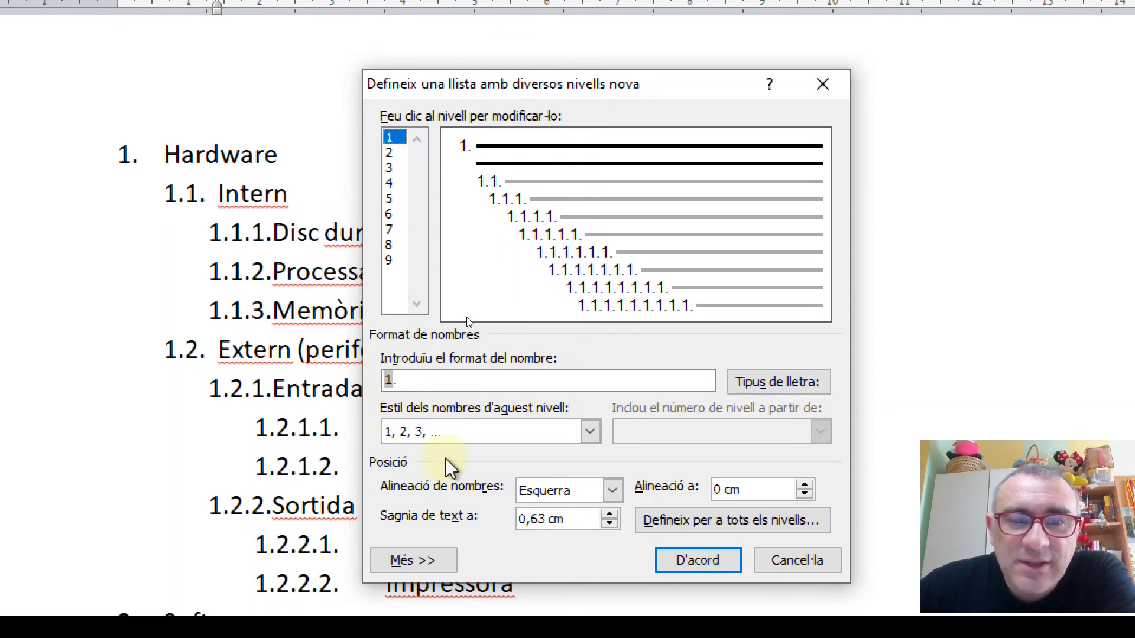
click(591, 433)
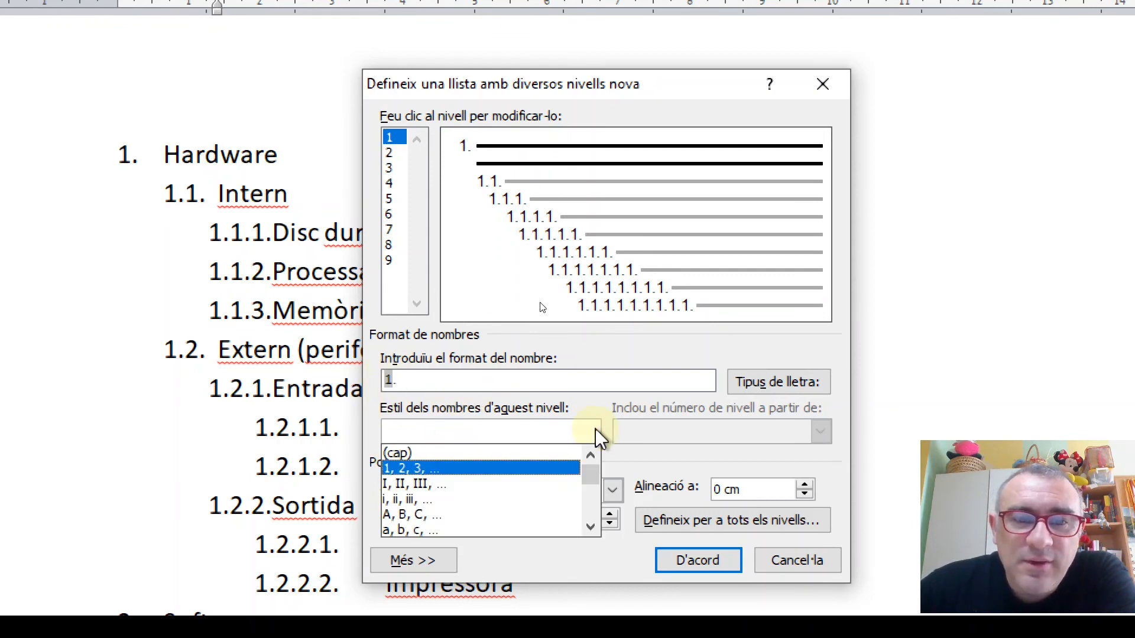
click(411, 514)
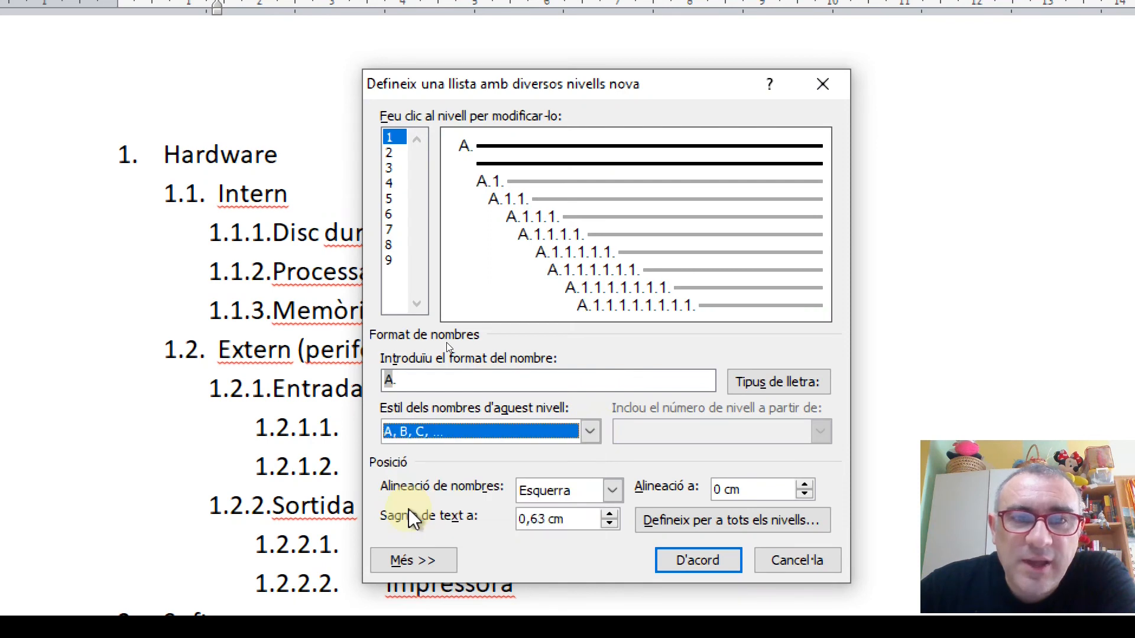
- Try the i, ii, iii, … number style on level 1 and settle on 1, 2, 3, … for it
click(536, 438)
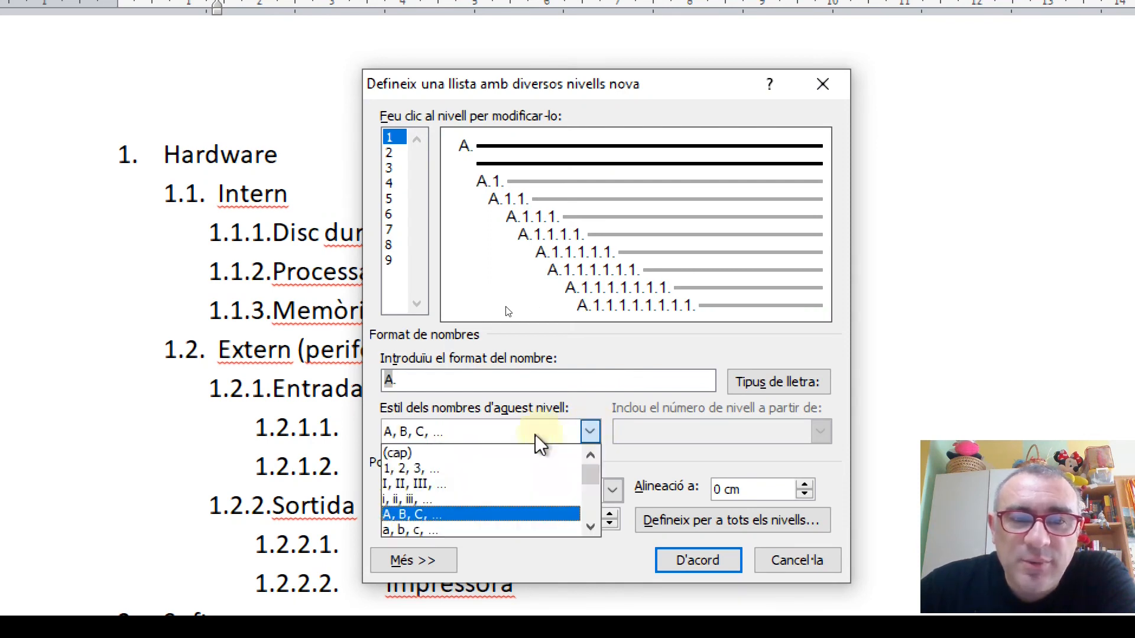
click(425, 500)
click(591, 432)
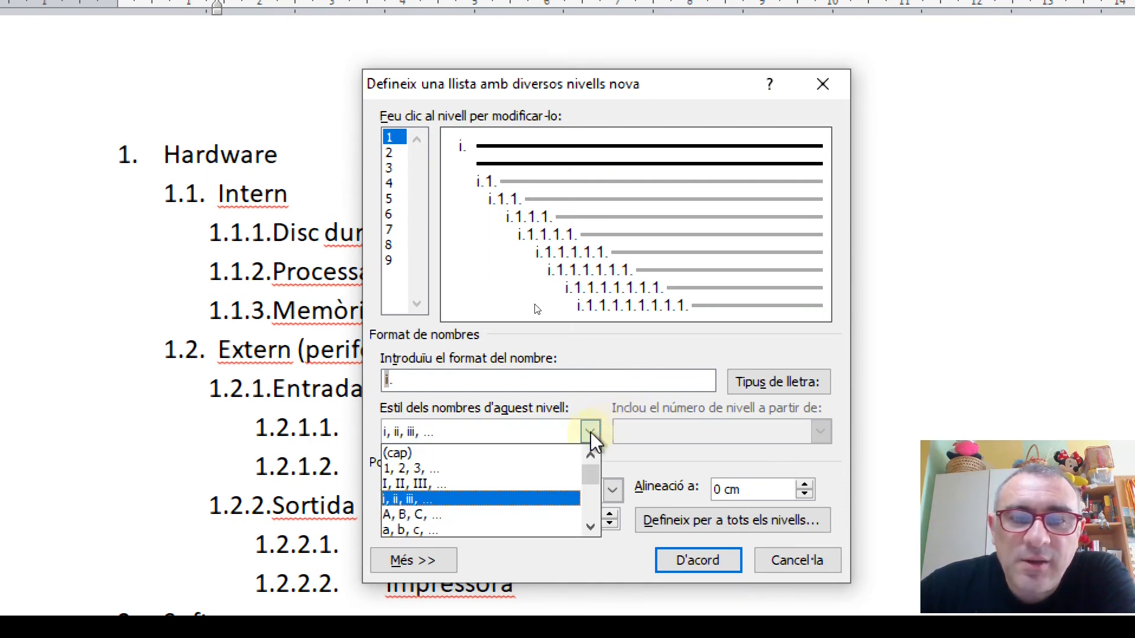
click(409, 471)
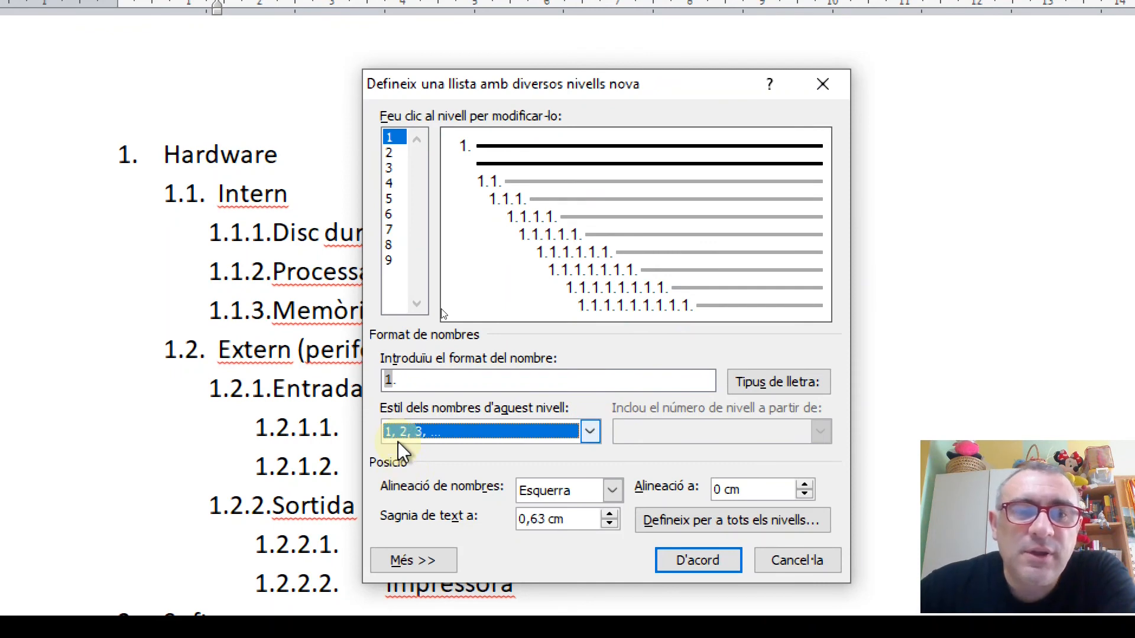
click(407, 381)
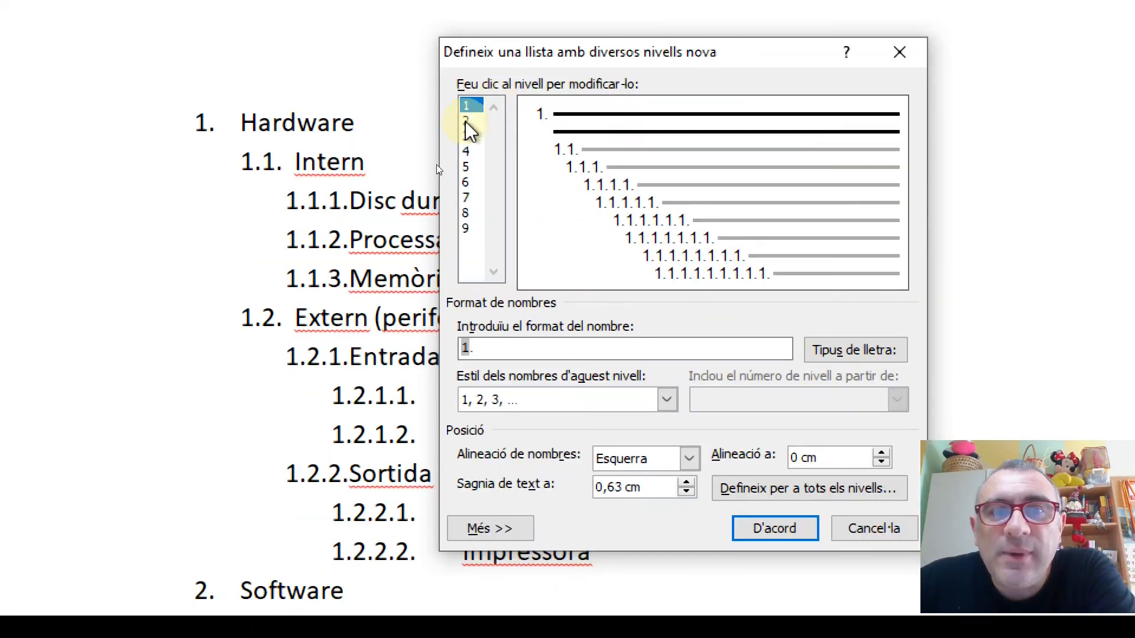
- Try the a, b, c, … number style on level 2 and return it to 1, 2, 3, …
click(467, 120)
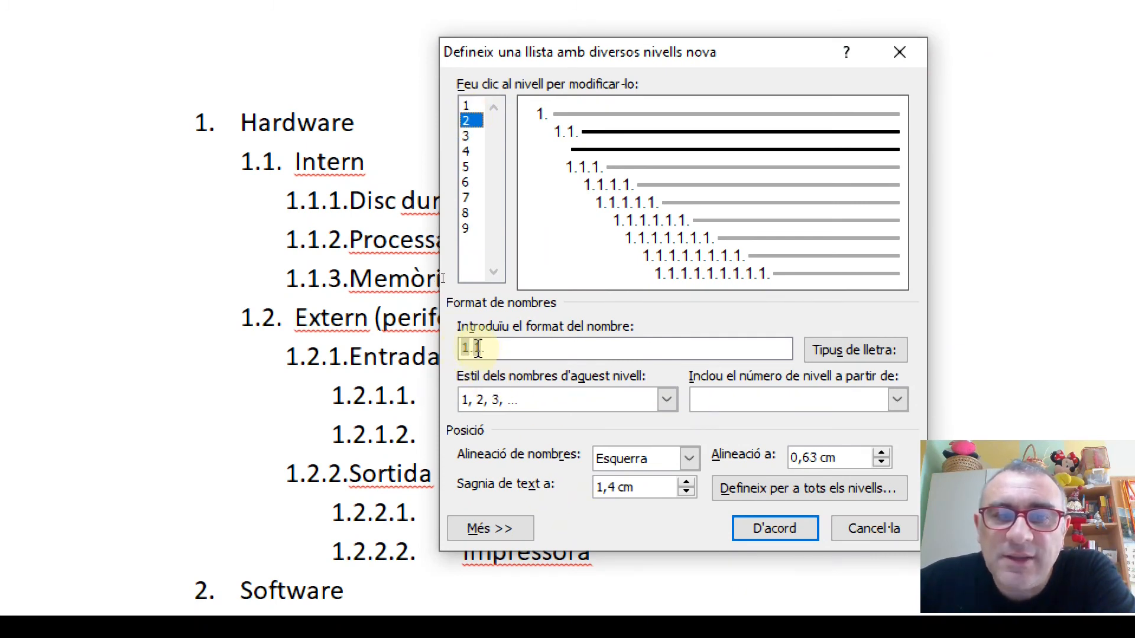
click(502, 400)
click(526, 495)
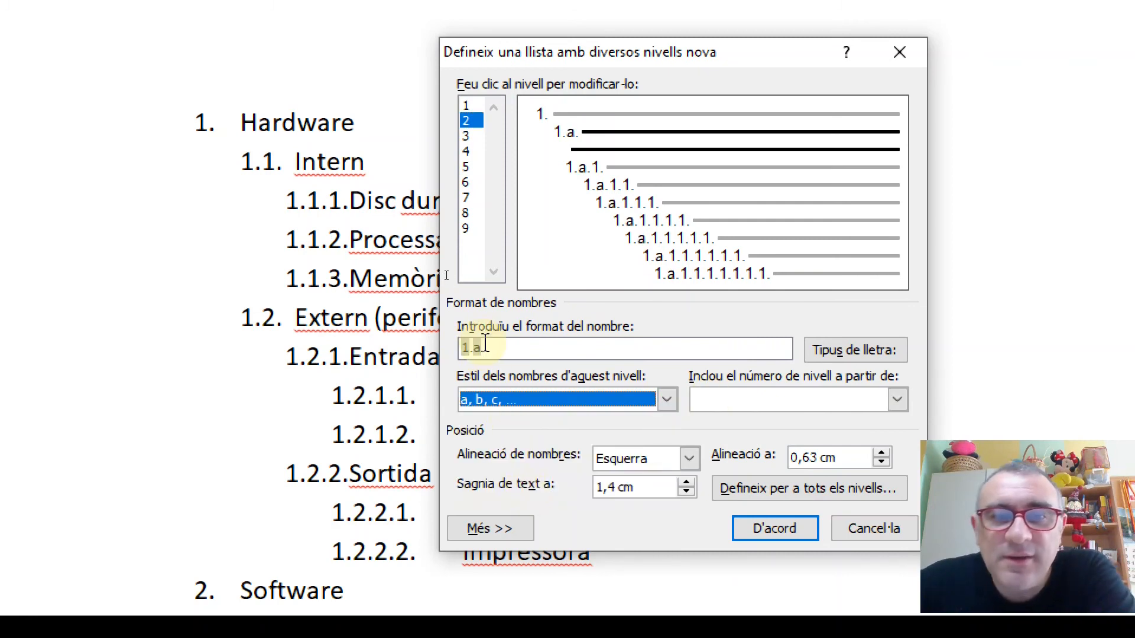
click(476, 400)
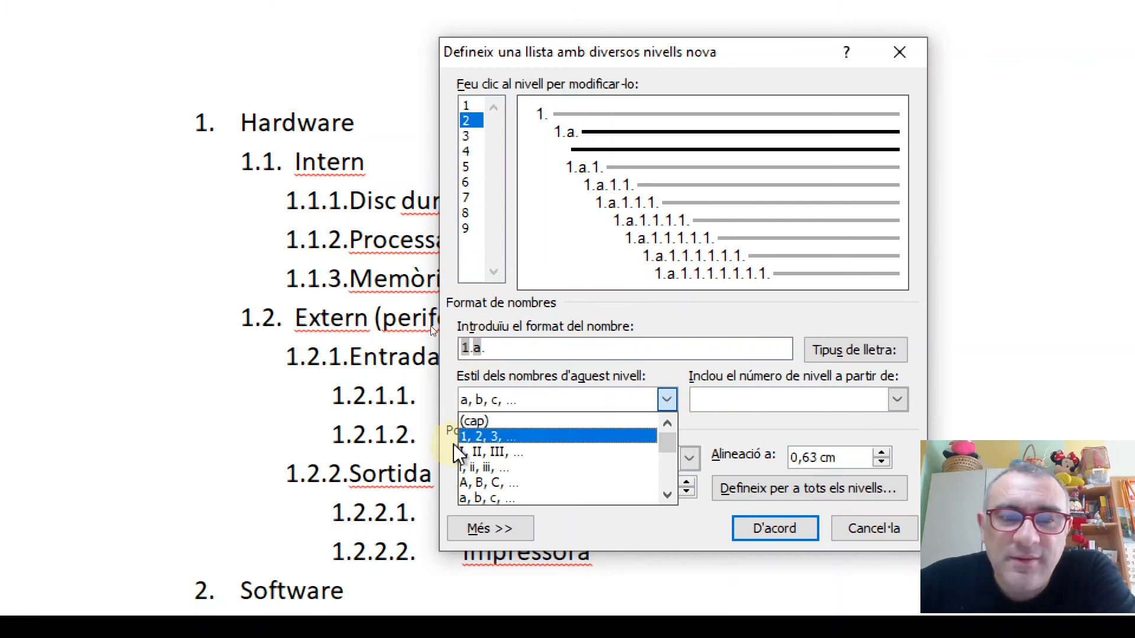
click(485, 438)
click(472, 350)
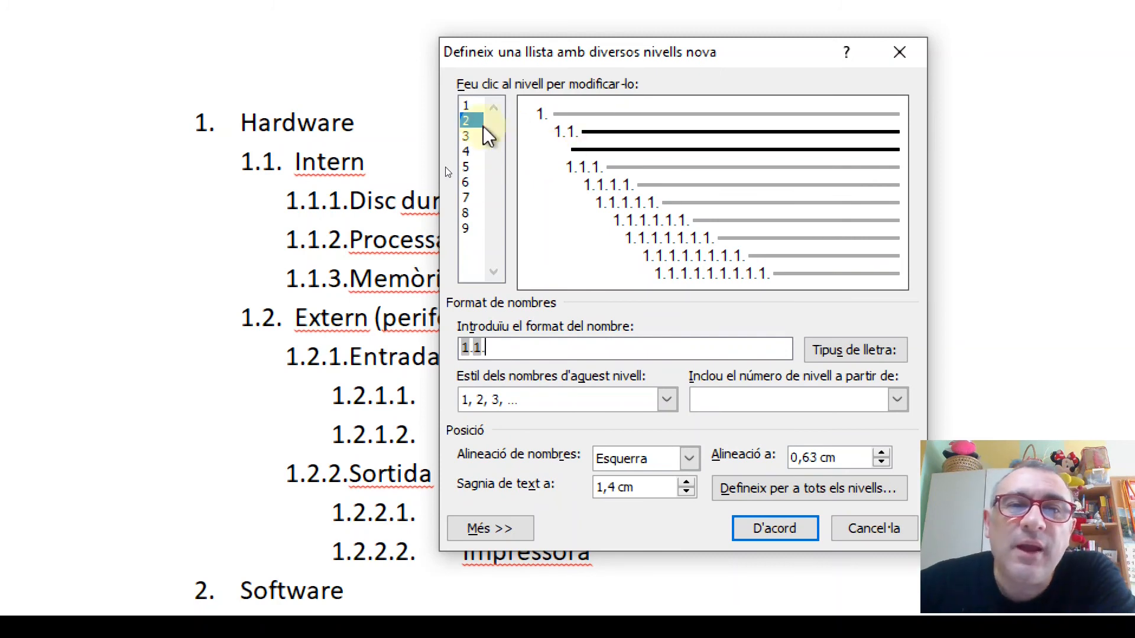
click(470, 136)
click(472, 152)
click(470, 167)
click(470, 183)
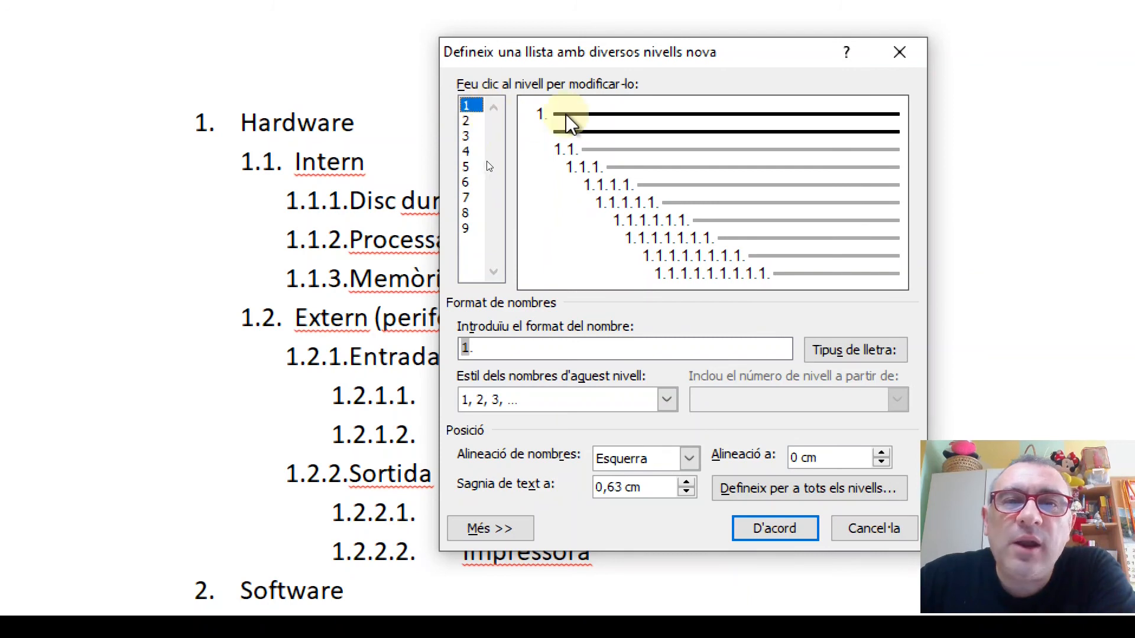
- Set the number style of level 2 to I, II, III, … and of level 3 to i, ii, iii, …
click(467, 121)
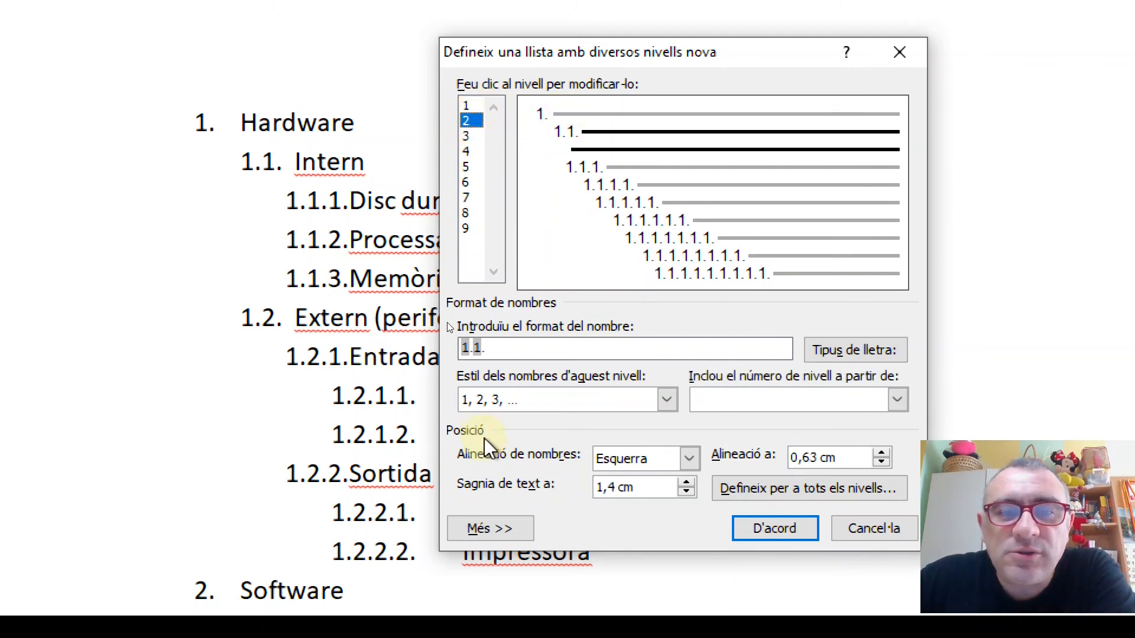
click(667, 400)
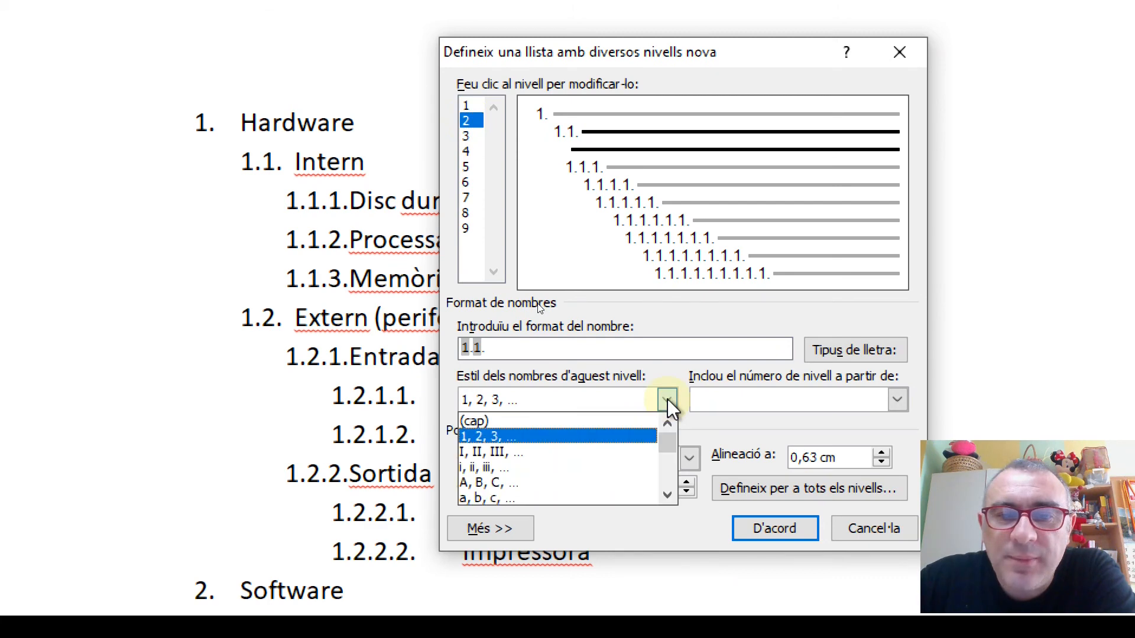
click(498, 454)
click(470, 137)
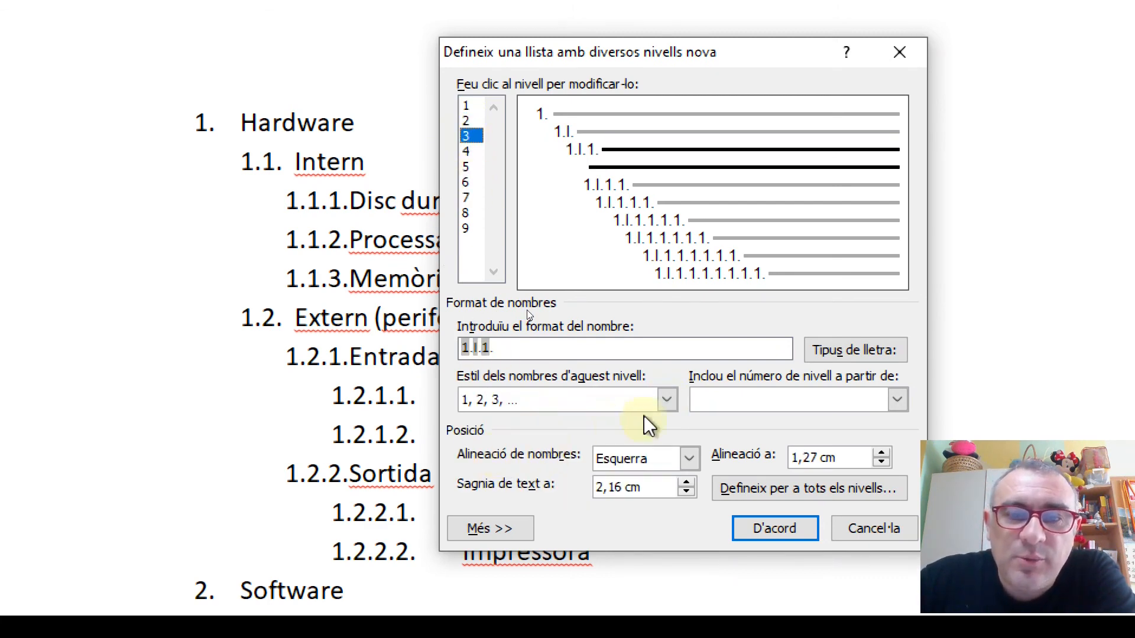
click(666, 400)
click(506, 467)
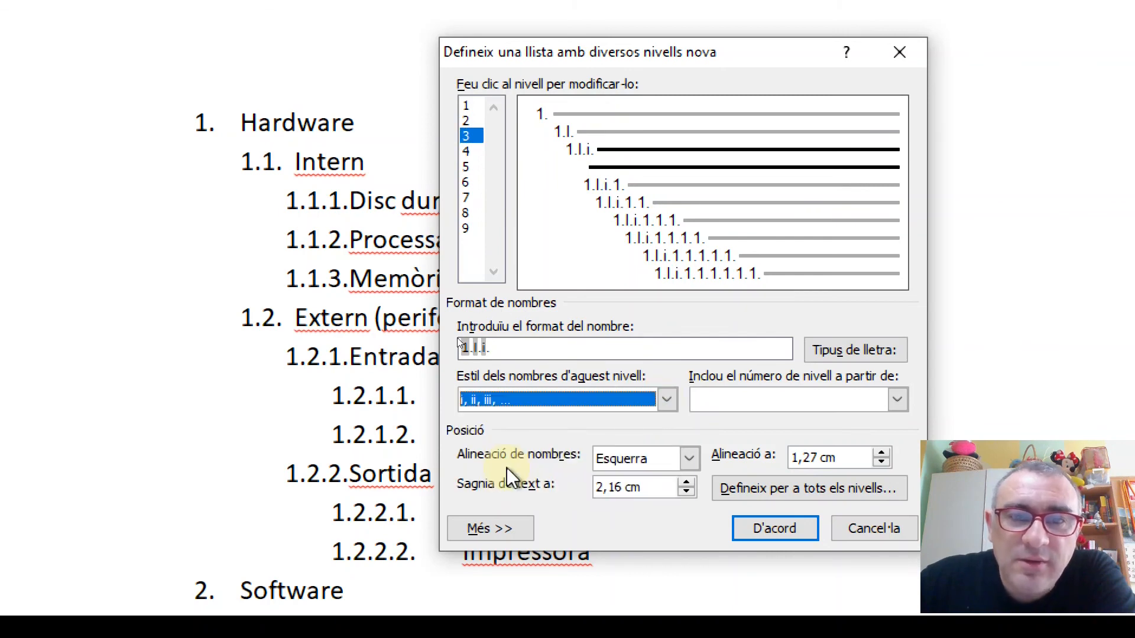
- Set the number style of level 4 to A, B, C, … and of level 5 to a, b, c, …
click(470, 152)
click(666, 400)
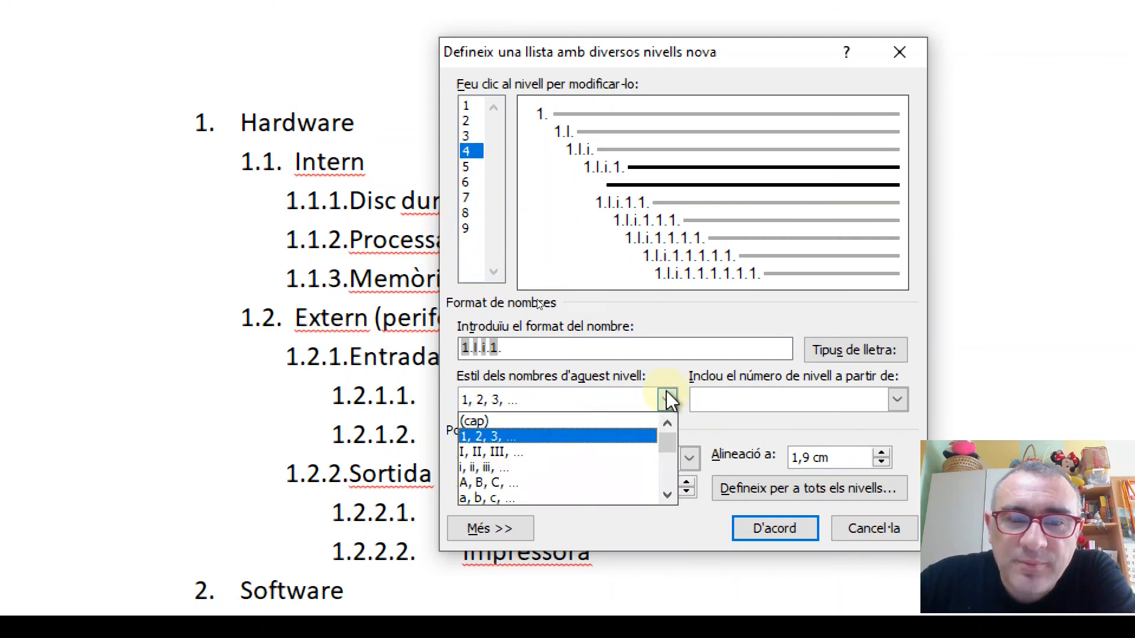
click(509, 479)
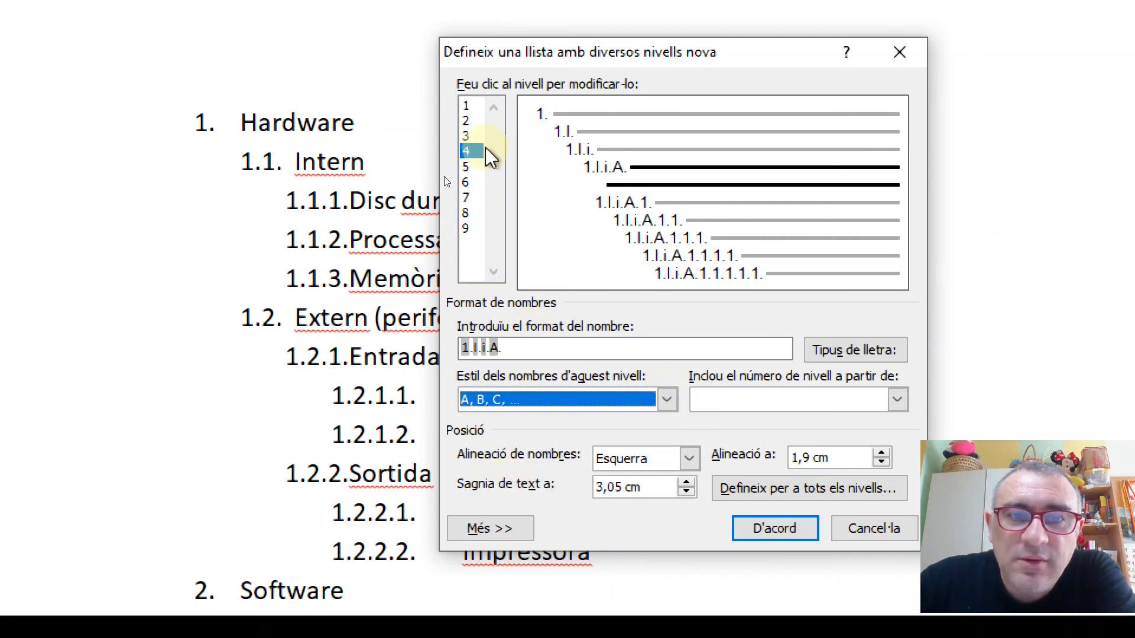
click(467, 166)
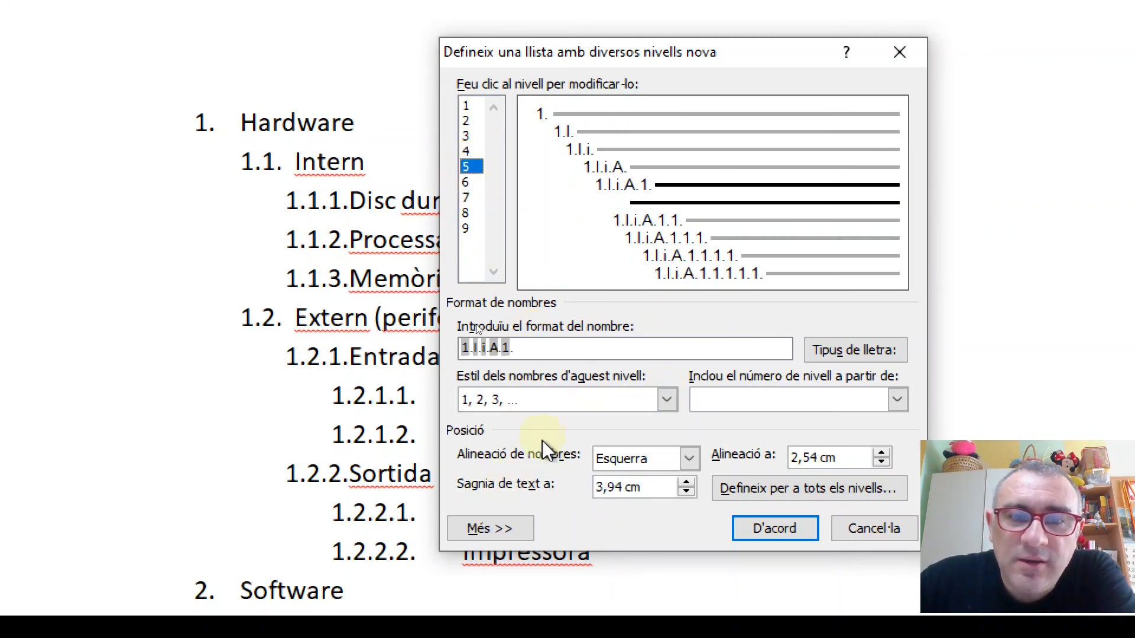
click(544, 400)
click(496, 496)
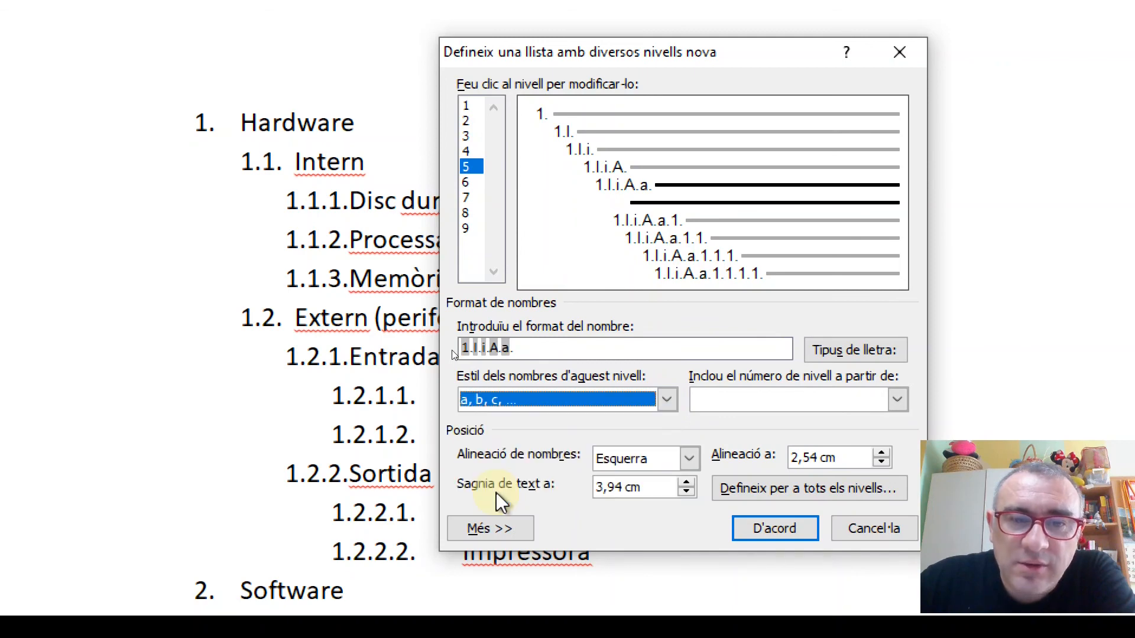